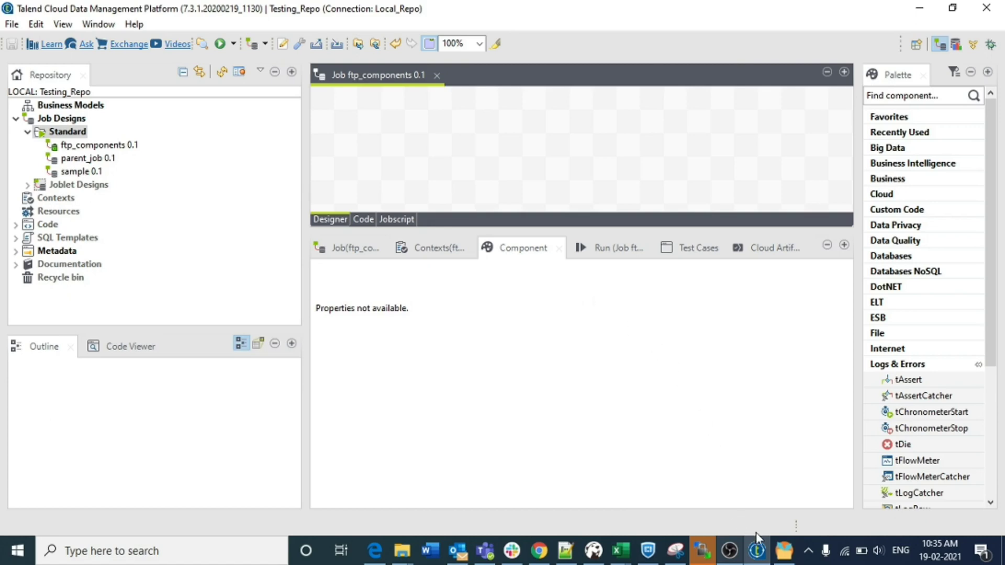
Check the Rebex Tiny SFTP Server details and add a tFTPConnection component to the ftp_components job
{"action": "left_click", "coordinate": [784, 549]}
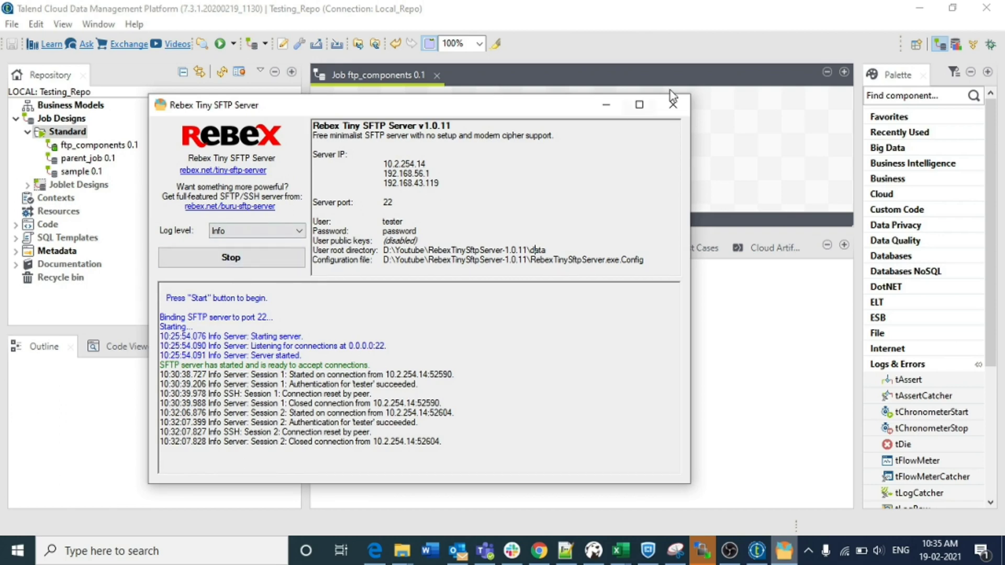
{"action": "left_click", "coordinate": [606, 105]}
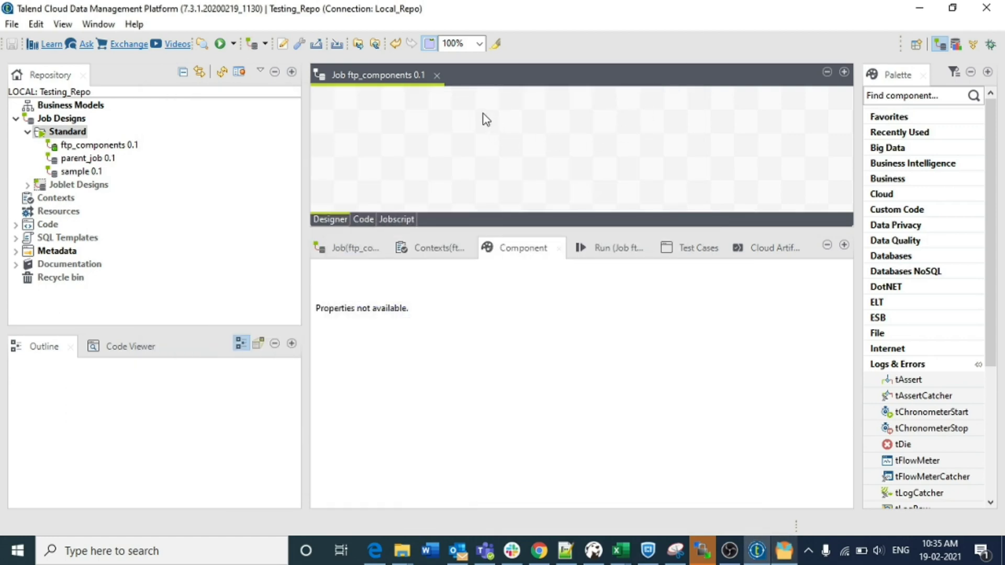
{"action": "type", "text": "tftp"}
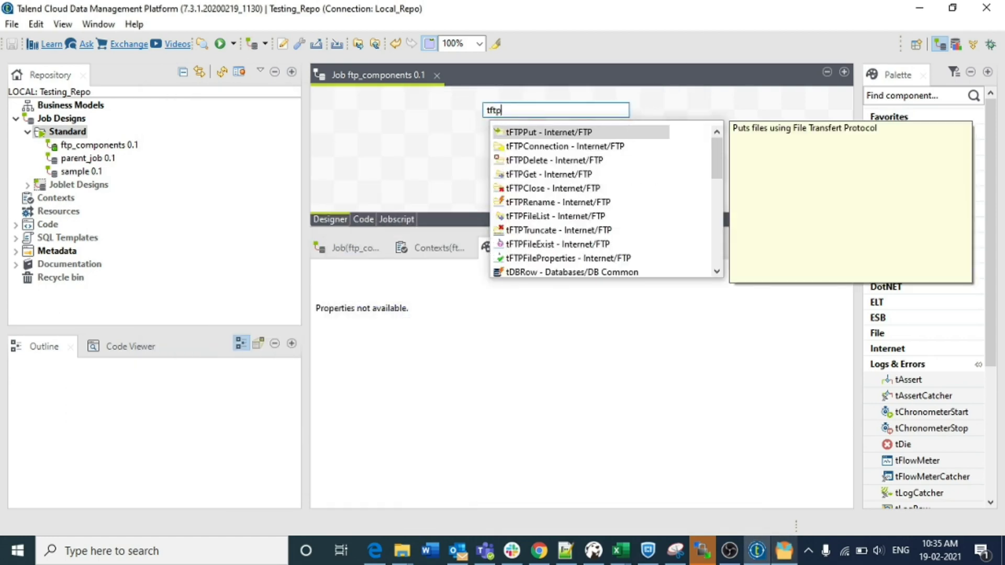
{"action": "key", "text": "Down"}
{"action": "key", "text": "Return"}
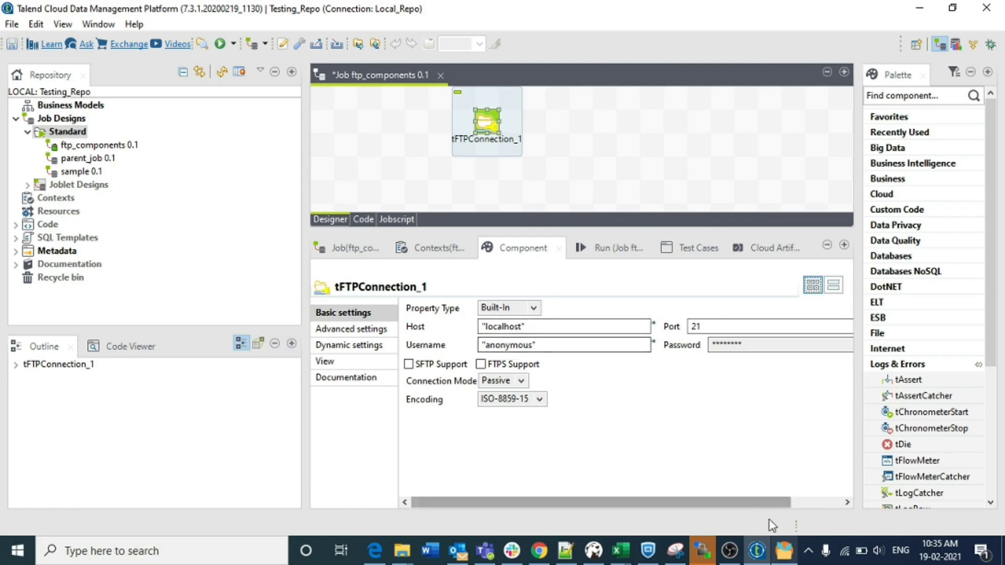
Copy the server IP 10.2.254.14 from Rebex Tiny SFTP Server into the Host setting of tFTPConnection_1 in Talend
{"action": "left_click", "coordinate": [781, 554]}
{"action": "left_click_drag", "start_coordinate": [434, 165], "coordinate": [382, 165]}
{"action": "key", "text": "ctrl+c"}
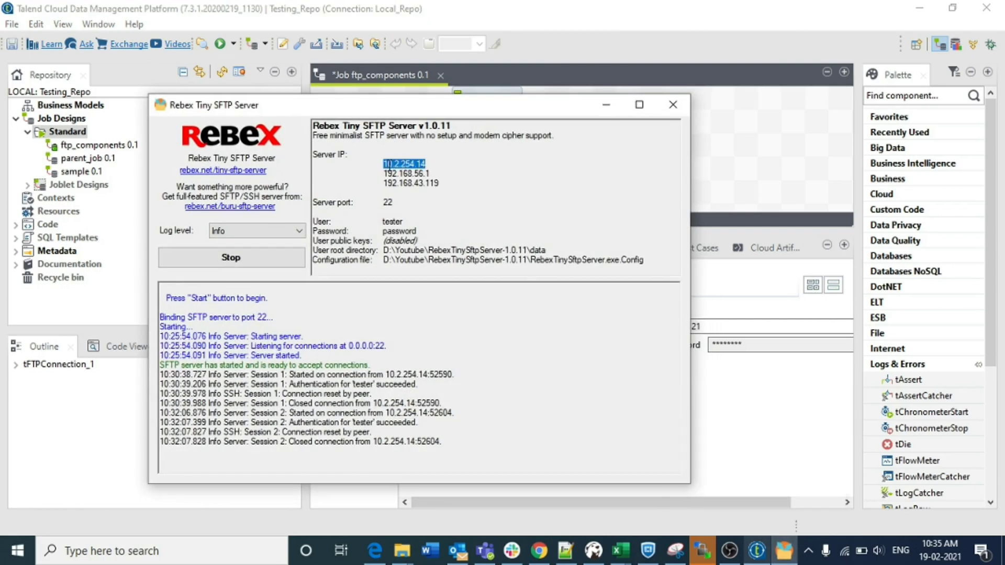
{"action": "left_click", "coordinate": [612, 105]}
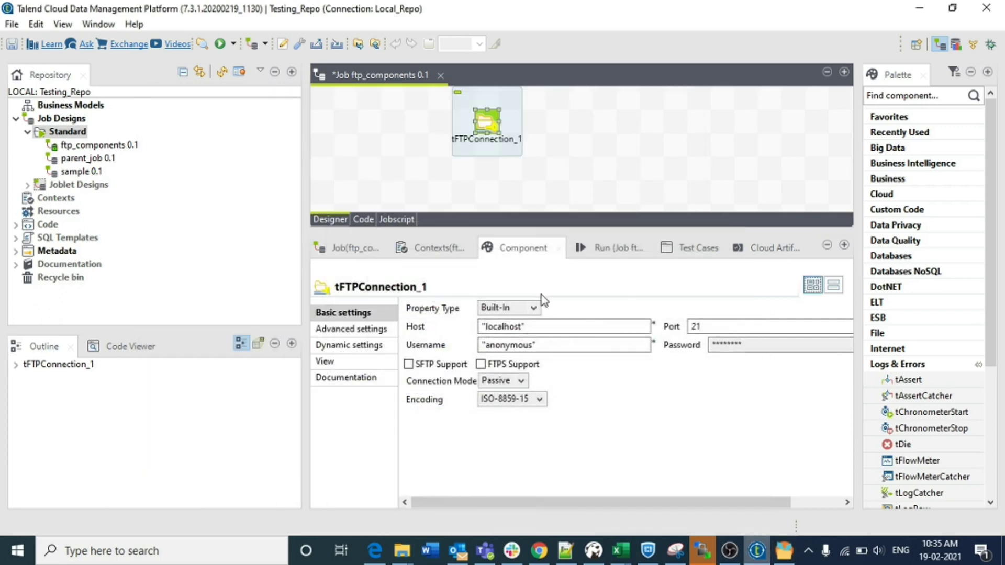
{"action": "left_click", "coordinate": [529, 326]}
{"action": "left_click_drag", "start_coordinate": [522, 326], "coordinate": [484, 326]}
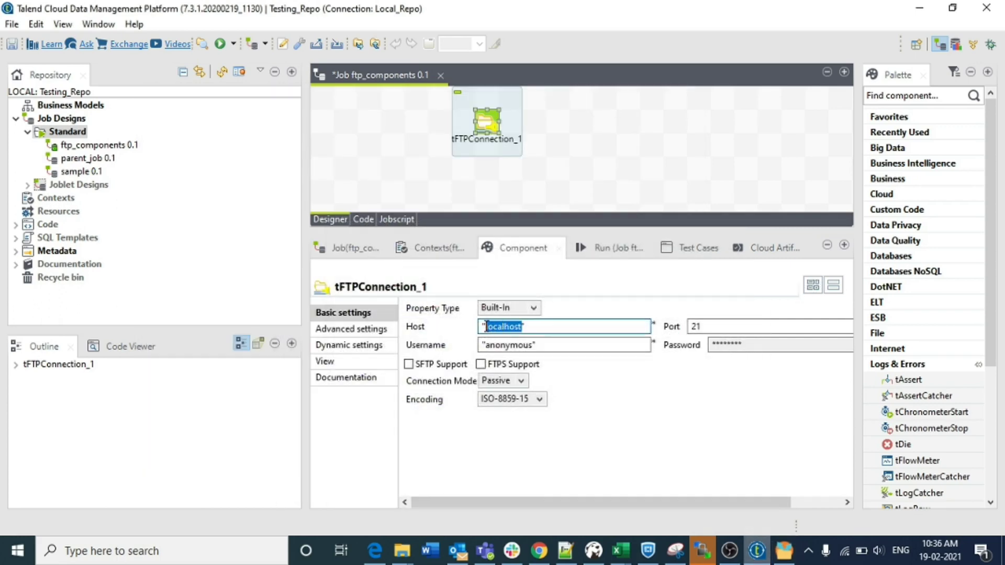
{"action": "key", "text": "ctrl+v"}
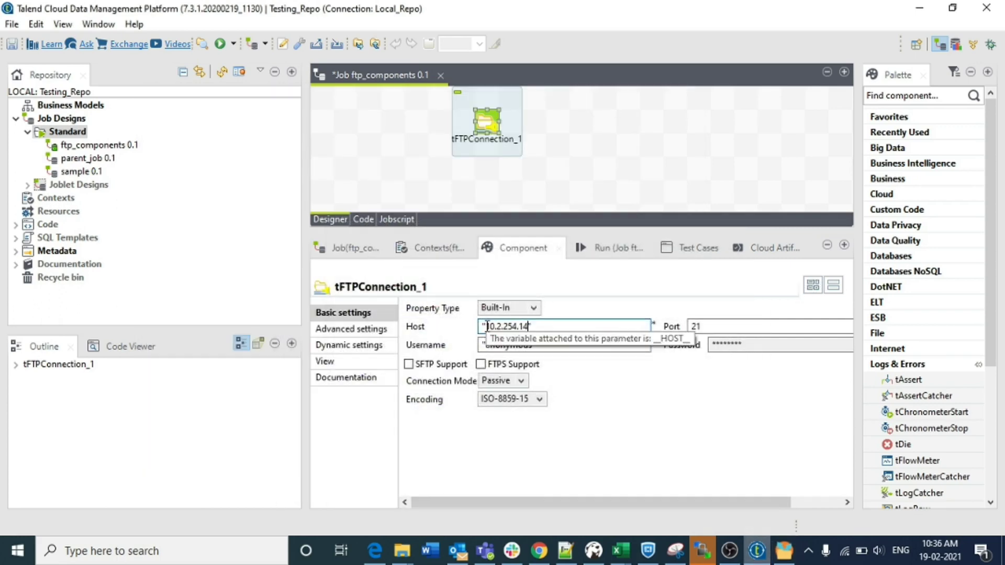
Set the port to 22 and the username to "tester" for tFTPConnection_1
{"action": "double_click", "coordinate": [700, 327]}
{"action": "type", "text": "22"}
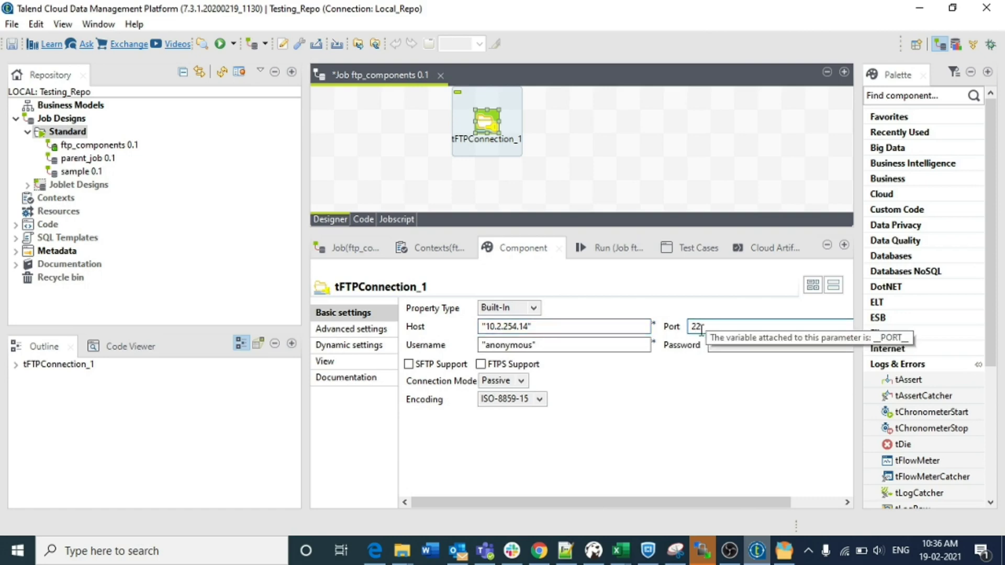
{"action": "left_click", "coordinate": [557, 345]}
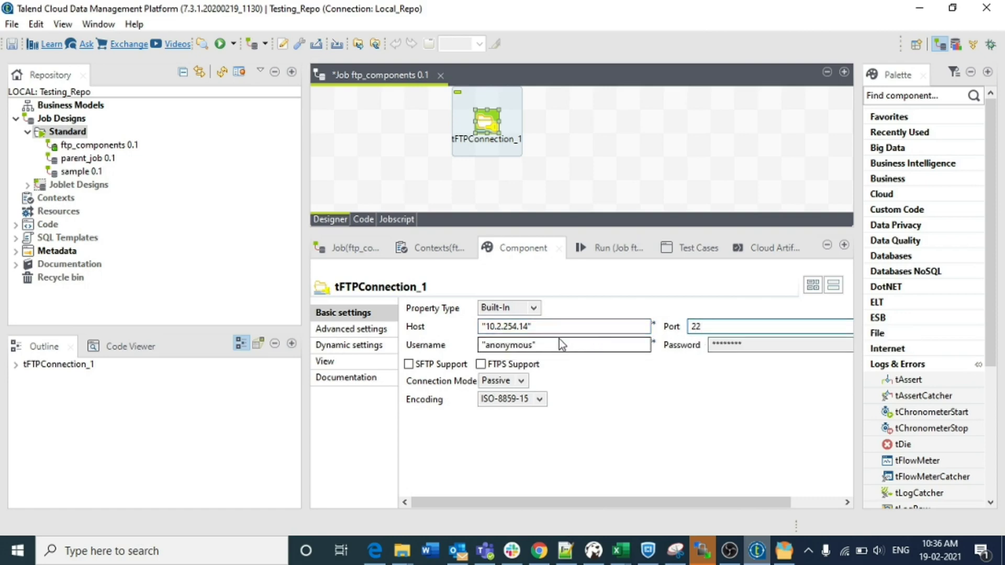
{"action": "double_click", "coordinate": [488, 344]}
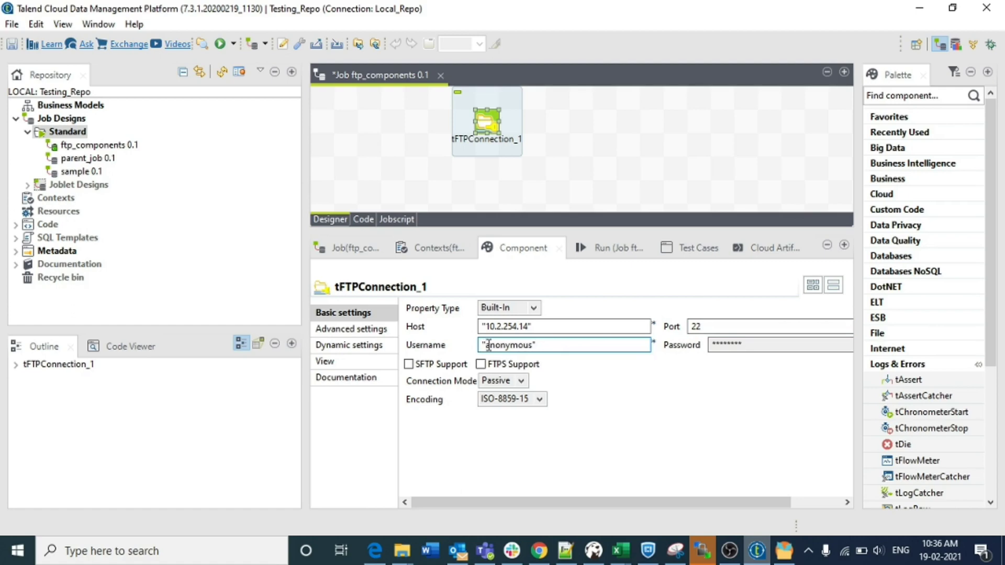
{"action": "type", "text": "gus"}
{"action": "key", "text": "BackSpace"}
{"action": "key", "text": "BackSpace"}
{"action": "key", "text": "BackSpace"}
{"action": "type", "text": "tested"}
{"action": "key", "text": "shift+Tab"}
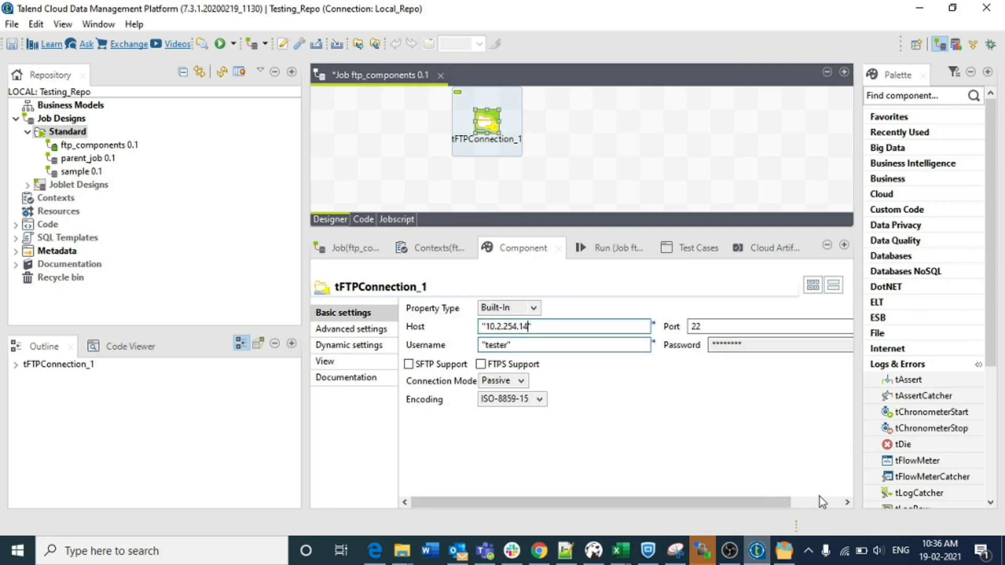
Enter the SFTP account password, inside double quotes, for tFTPConnection_1
{"action": "left_click", "coordinate": [820, 501]}
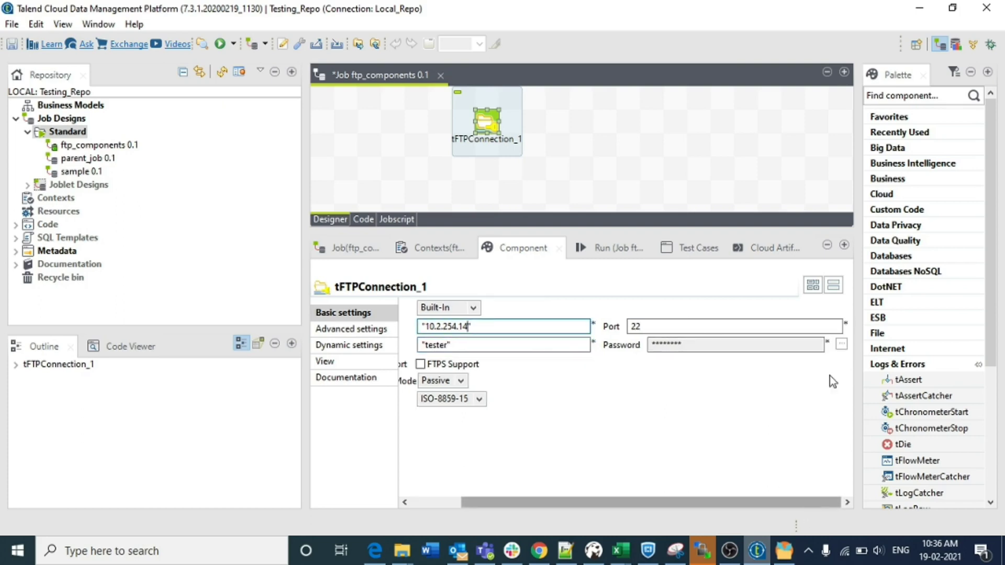
{"action": "left_click", "coordinate": [841, 343]}
{"action": "left_click", "coordinate": [374, 231]}
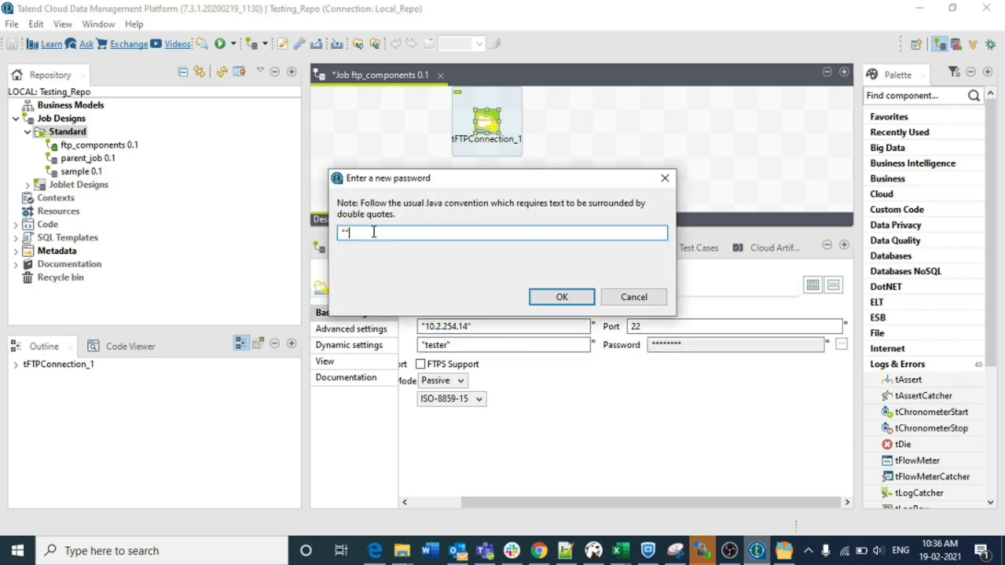
{"action": "type", "text": "password"}
{"action": "left_click", "coordinate": [562, 297]}
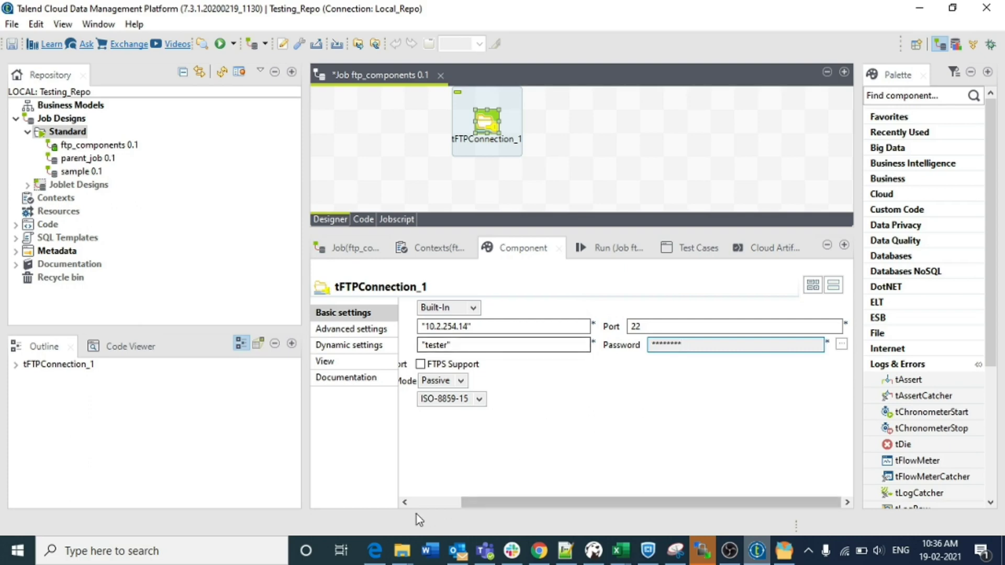
Enable SFTP Support on tFTPConnection_1 and save the job
{"action": "left_click", "coordinate": [436, 502]}
{"action": "left_click", "coordinate": [409, 364]}
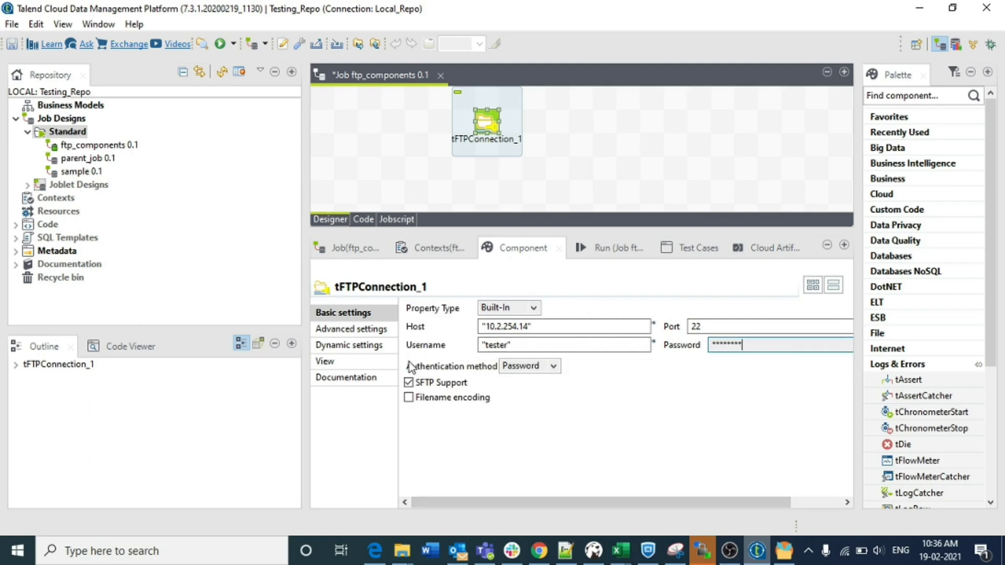
{"action": "key", "text": "ctrl+s"}
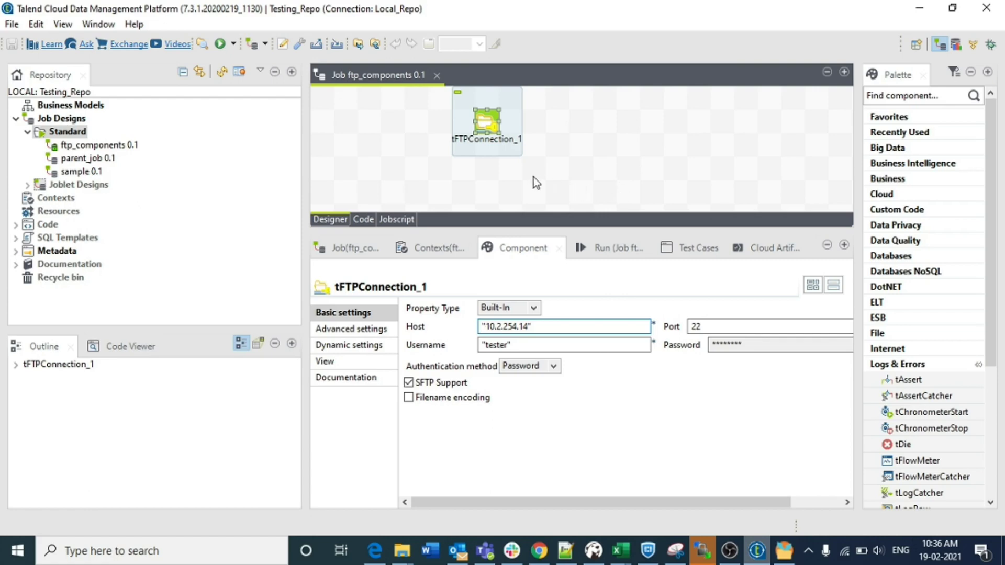
Add a tFTPGet component to the job and place it directly below tFTPConnection_1
{"action": "left_click", "coordinate": [557, 190]}
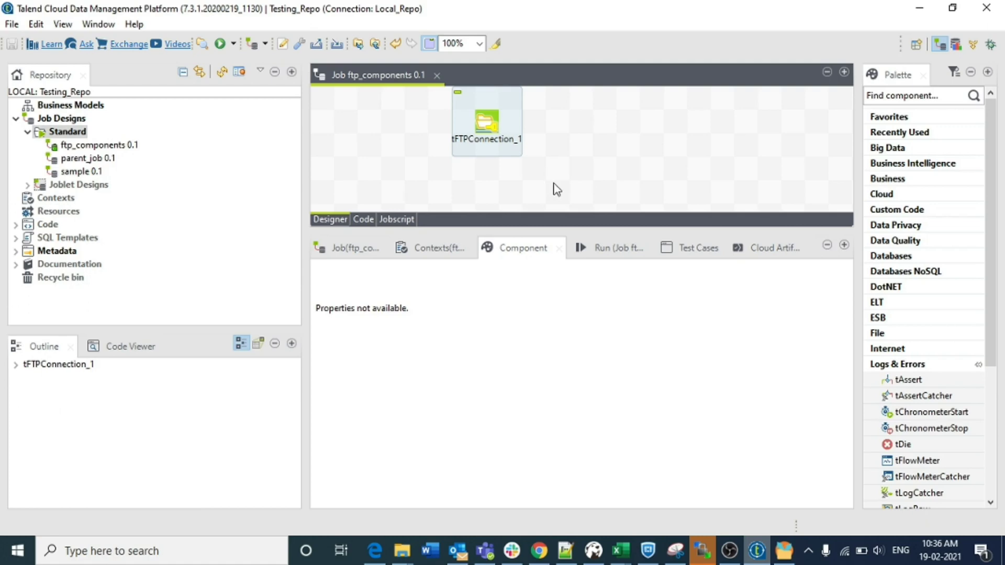
{"action": "type", "text": "tfile"}
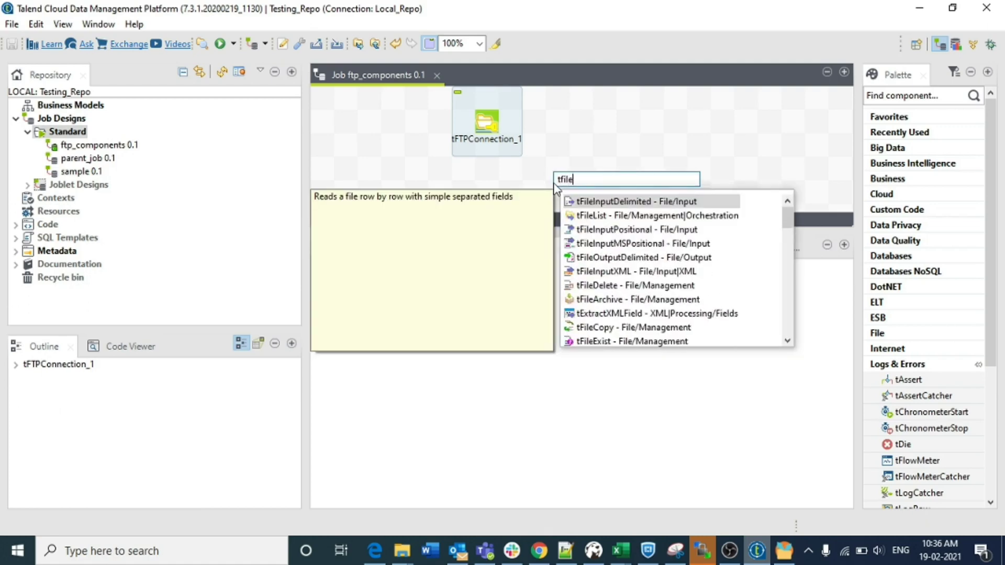
{"action": "key", "text": "BackSpace"}
{"action": "key", "text": "BackSpace"}
{"action": "type", "text": "tp"}
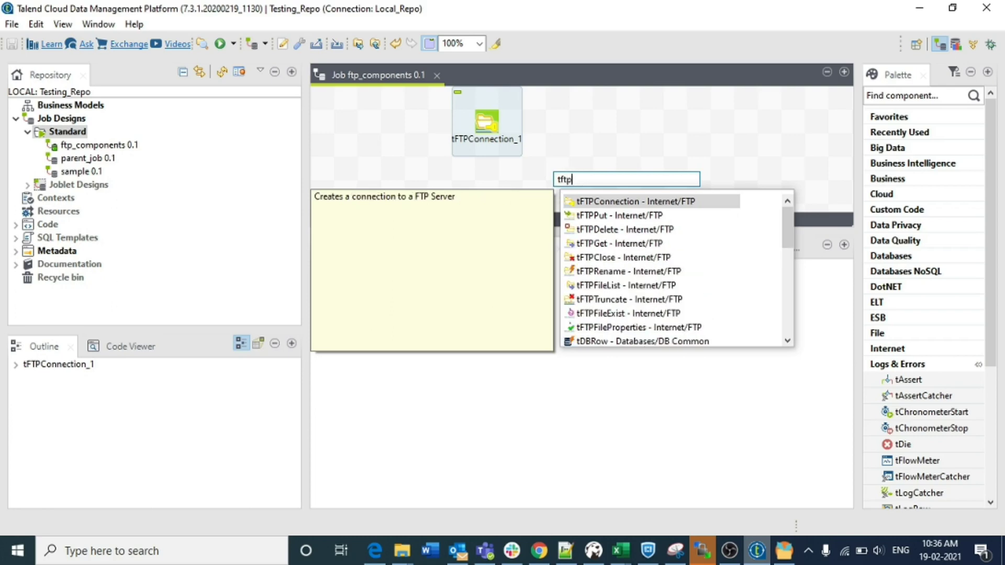
{"action": "type", "text": "get"}
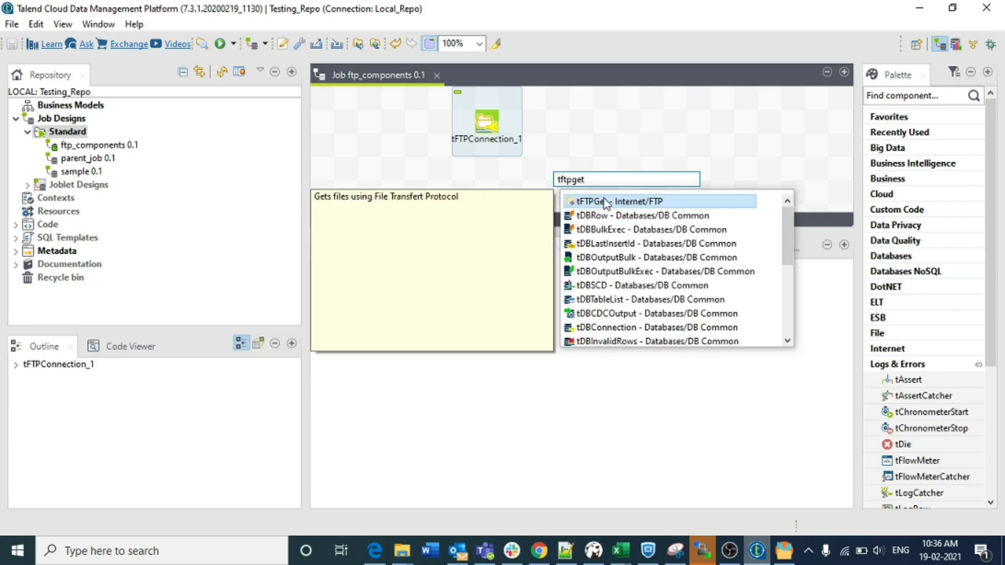
{"action": "double_click", "coordinate": [571, 201]}
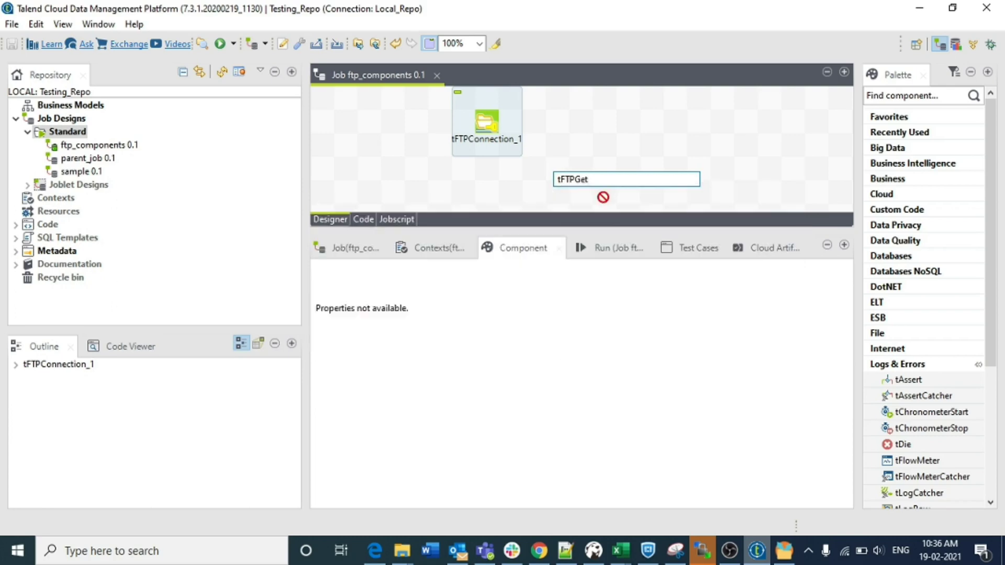
{"action": "left_click_drag", "start_coordinate": [559, 192], "coordinate": [492, 207]}
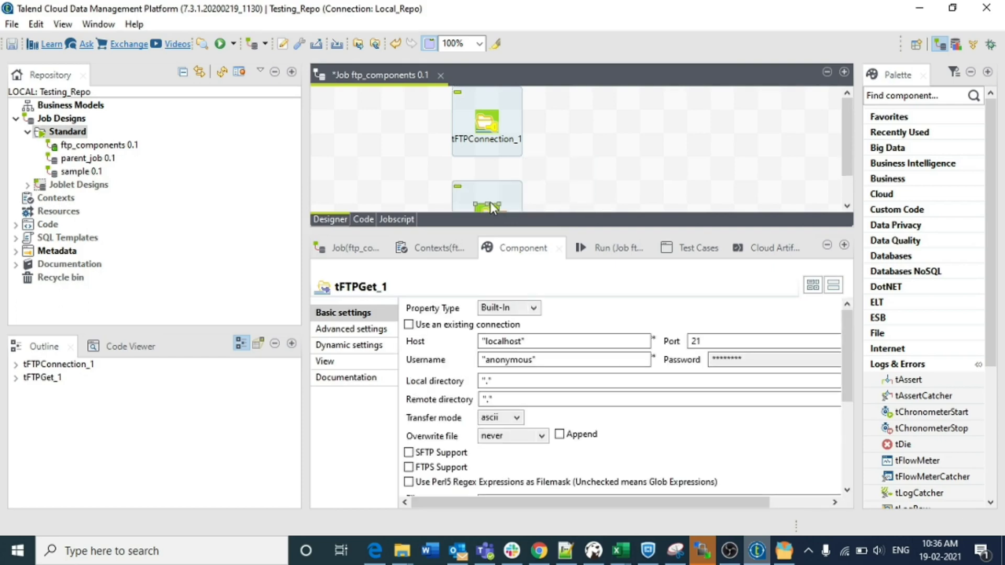
Link tFTPConnection_1 to tFTPGet_1 with an On Subjob Ok trigger
{"action": "left_click", "coordinate": [486, 112]}
{"action": "right_click", "coordinate": [486, 112]}
{"action": "mouse_move", "coordinate": [525, 123]}
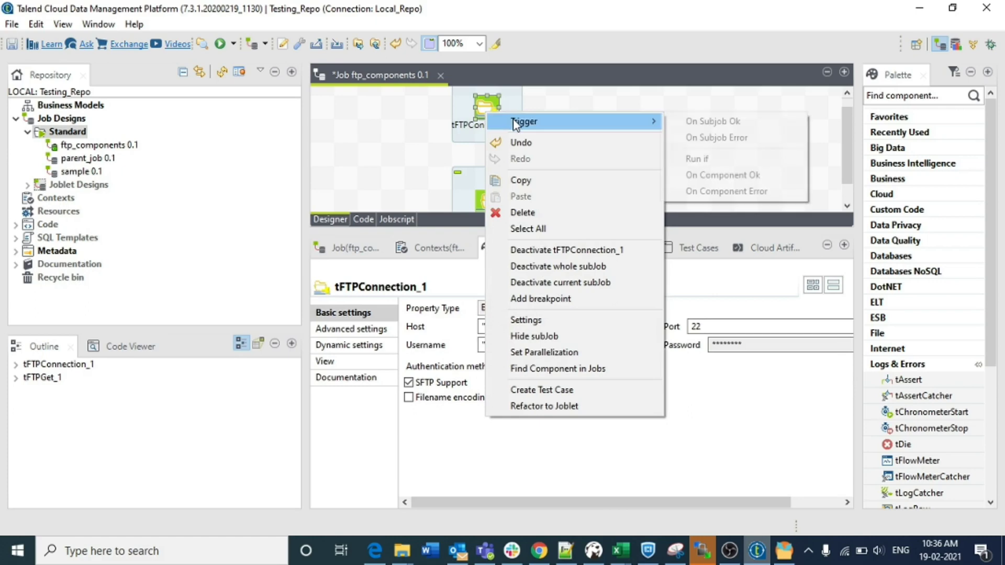
{"action": "left_click", "coordinate": [694, 124]}
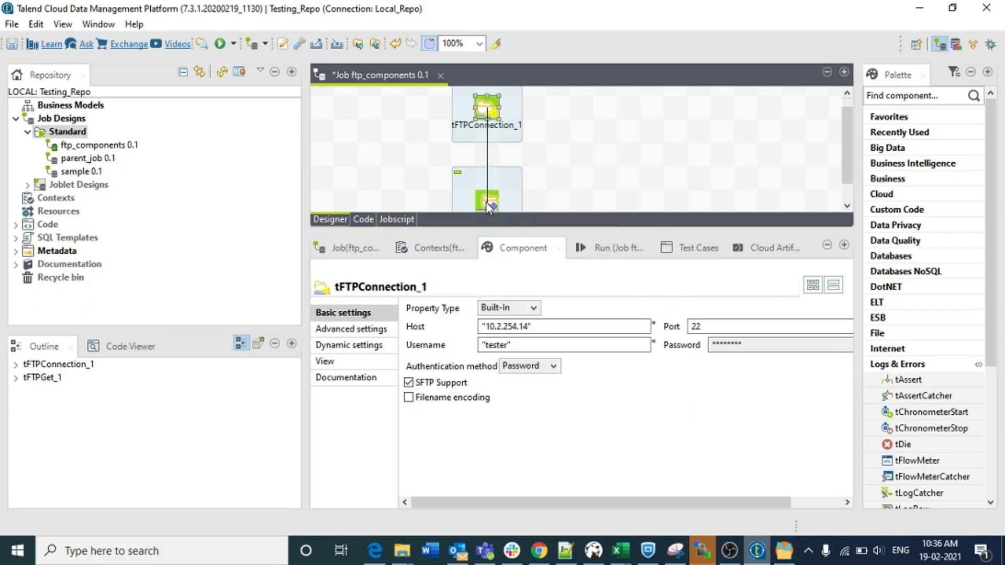
{"action": "left_click", "coordinate": [490, 204]}
{"action": "left_click", "coordinate": [548, 190]}
Make tFTPGet_1 use the existing connection tFTPConnection_1 and turn off Move to the current directory
{"action": "scroll", "coordinate": [552, 188], "scroll_direction": "down", "scroll_amount": 1}
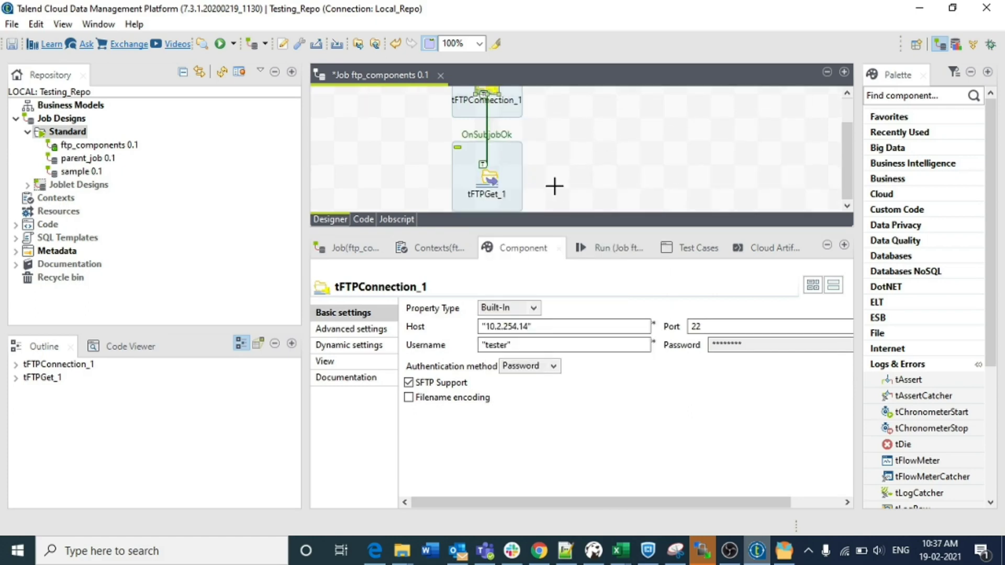
{"action": "left_click", "coordinate": [488, 181]}
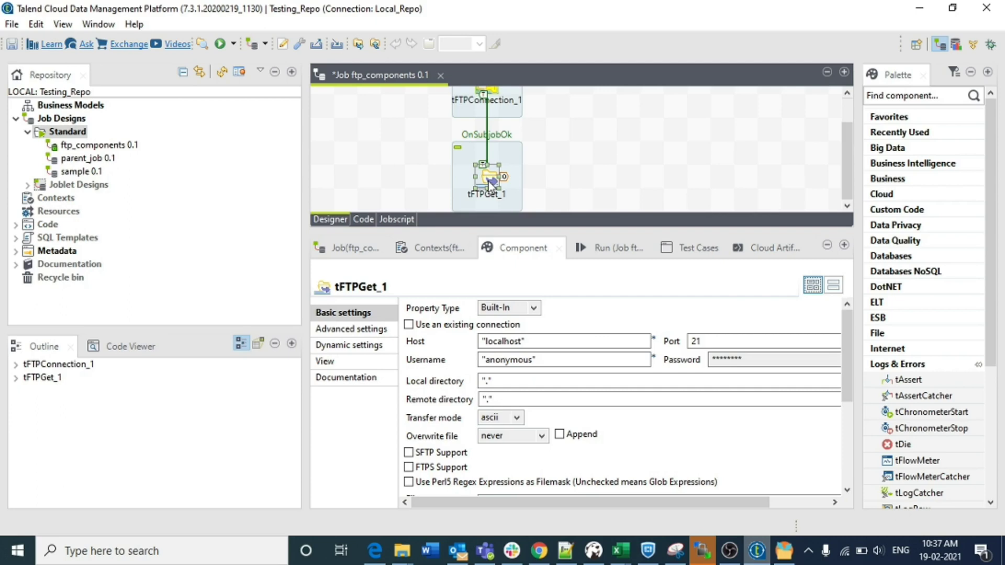
{"action": "left_click", "coordinate": [409, 325]}
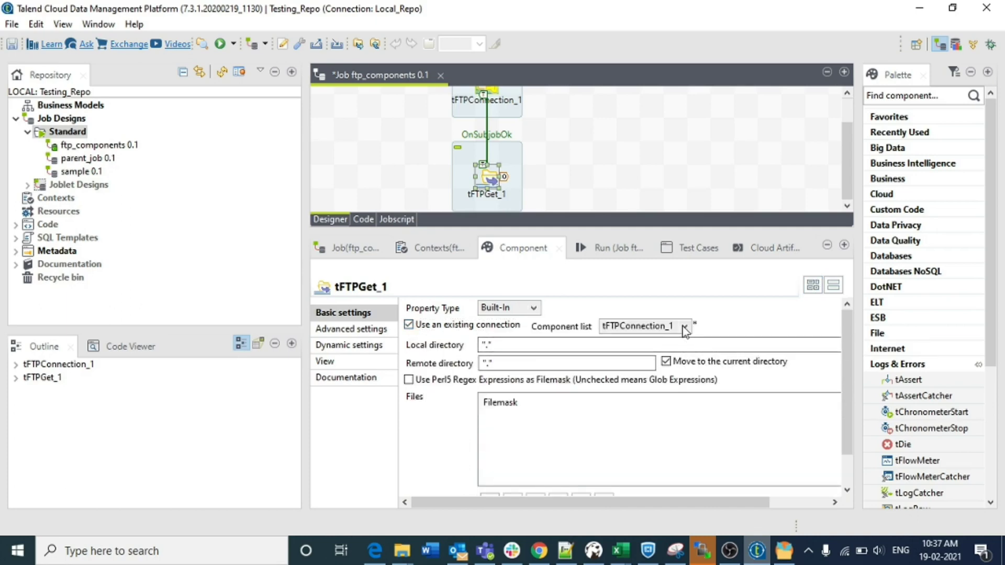
{"action": "left_click", "coordinate": [684, 328]}
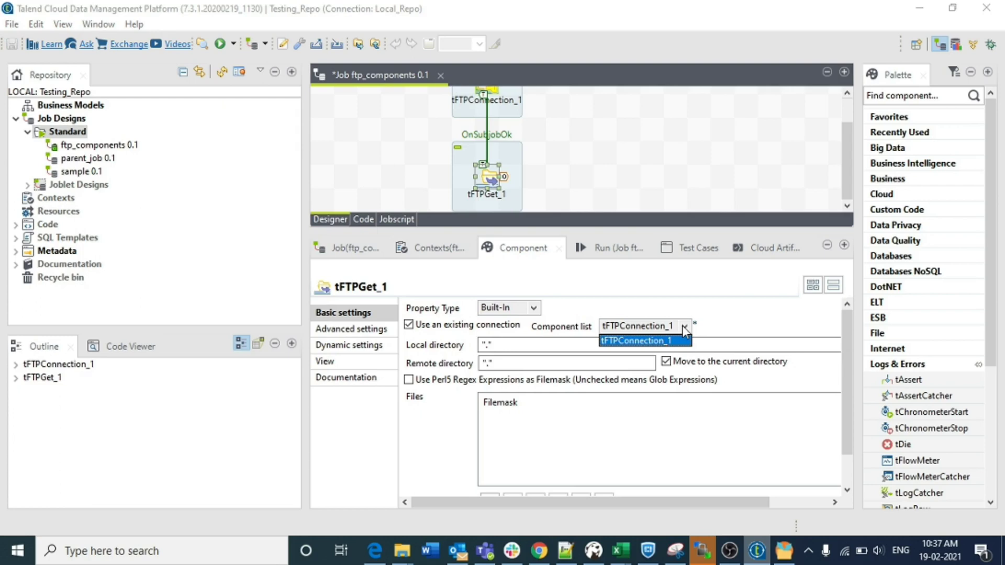
{"action": "left_click", "coordinate": [679, 341]}
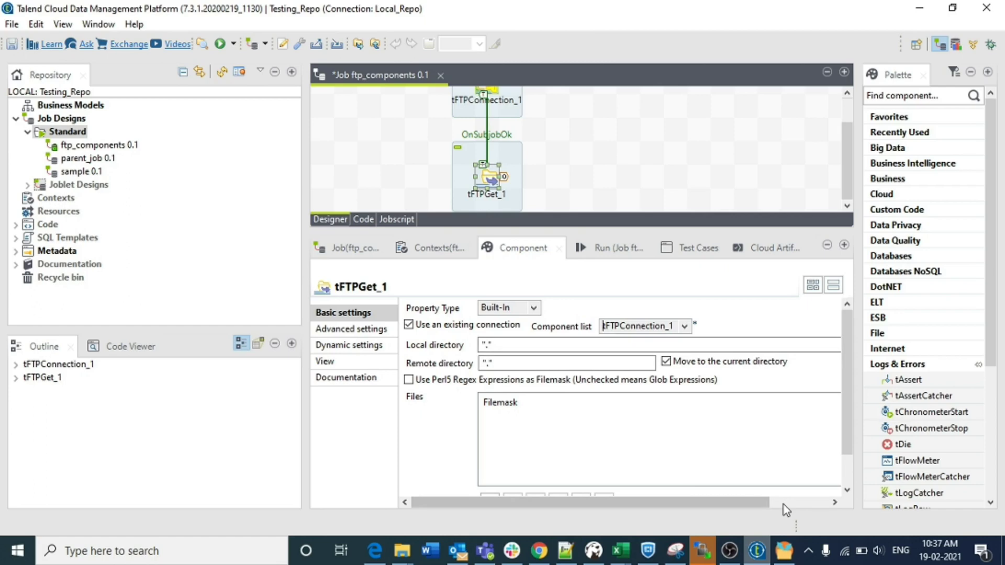
{"action": "left_click", "coordinate": [667, 362]}
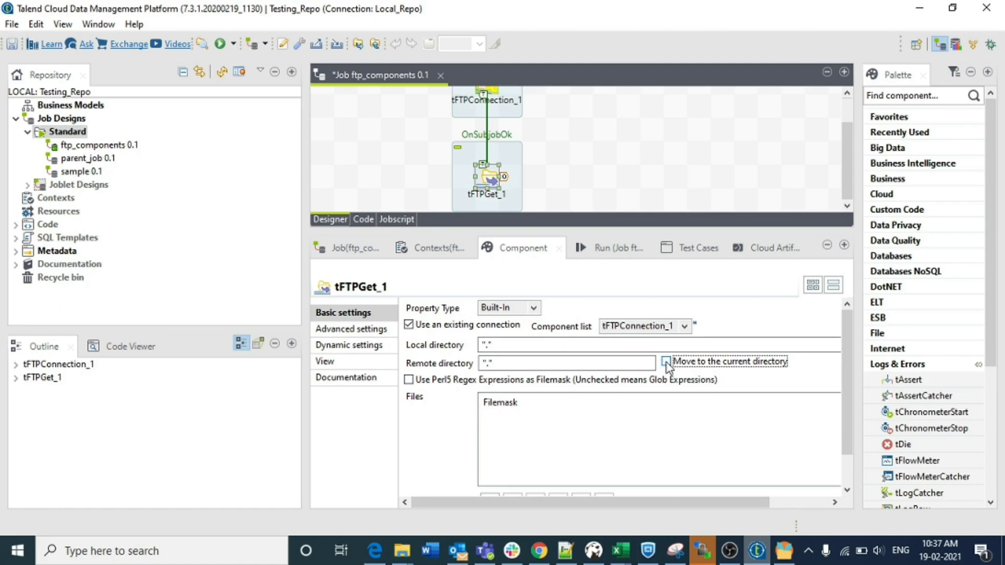
Set the local directory of tFTPGet_1 to "D:/talend videos/" by choosing the folder and adding a trailing slash
{"action": "left_click", "coordinate": [783, 503]}
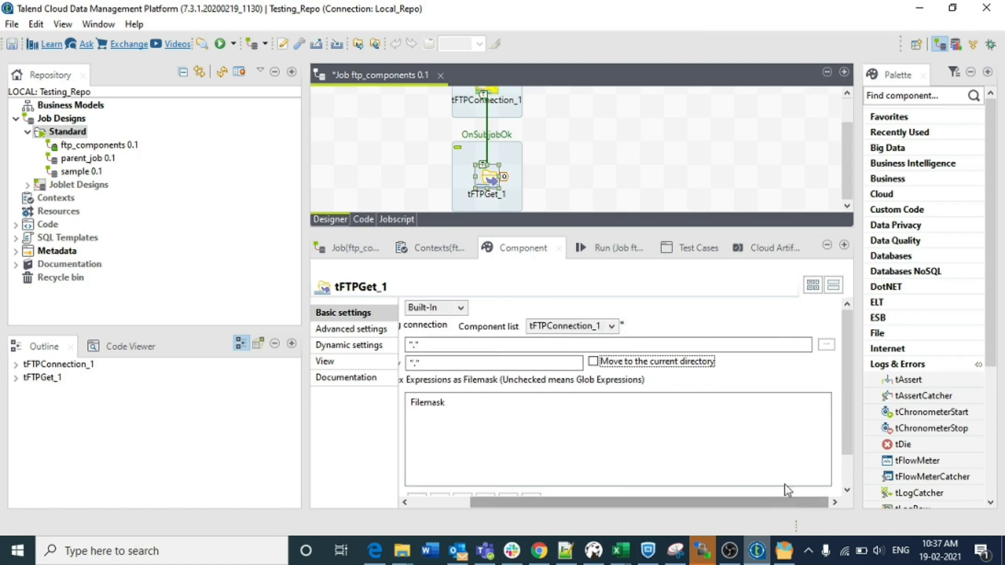
{"action": "left_click", "coordinate": [827, 344]}
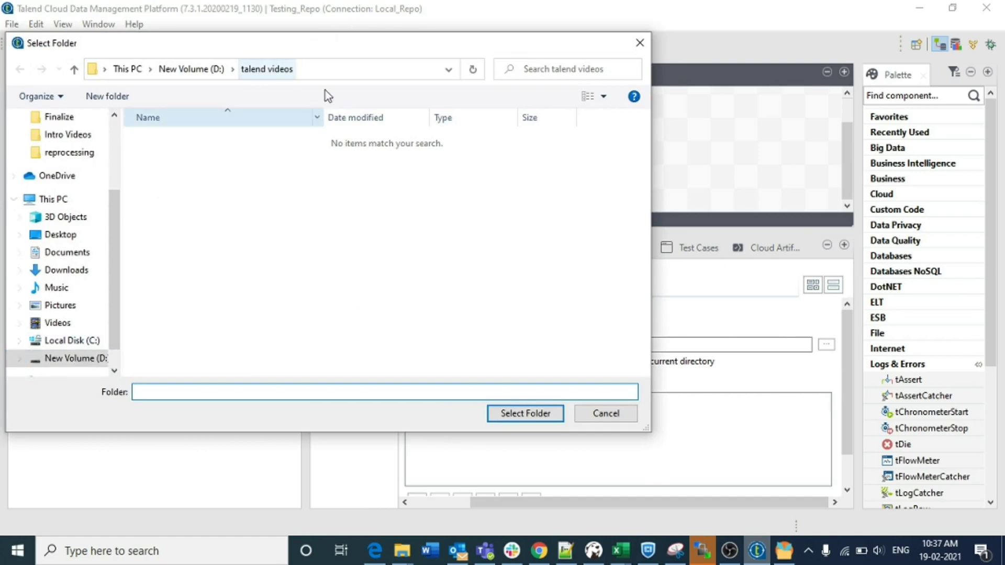
{"action": "left_click", "coordinate": [522, 414]}
{"action": "left_click", "coordinate": [477, 344]}
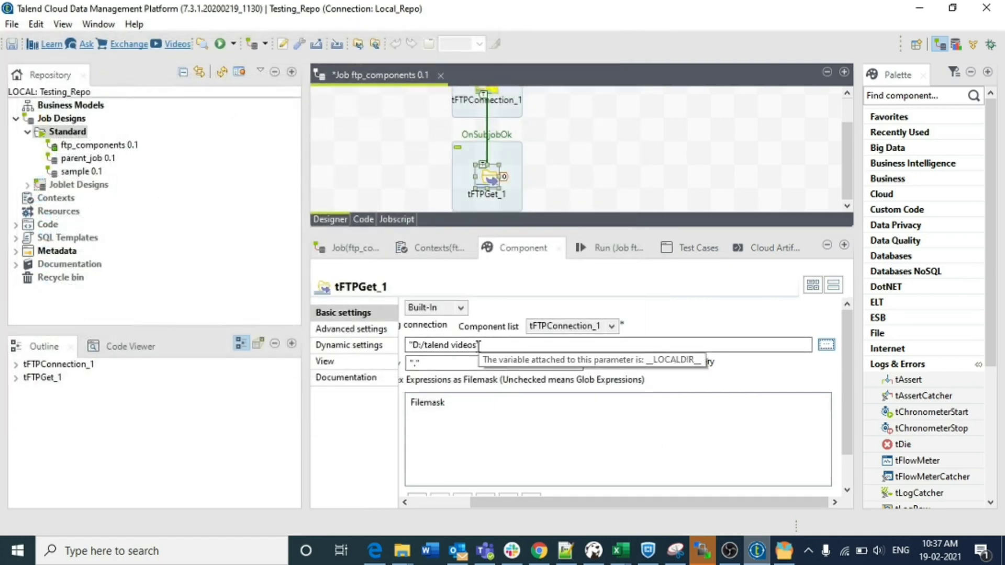
{"action": "type", "text": "/"}
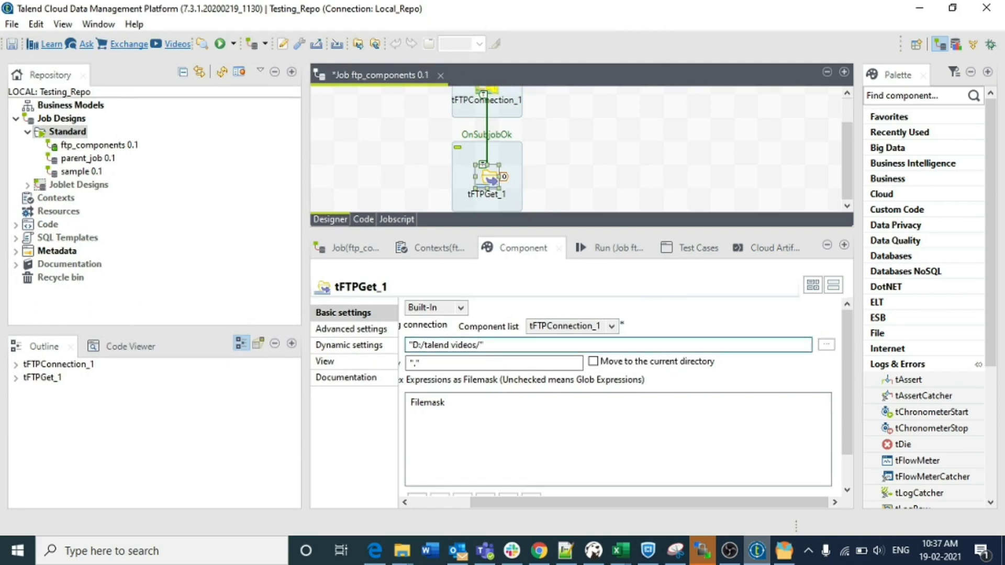
Extend the local directory of tFTPGet_1 to "D:/talend videos/fromremote/" and set its remote directory to "/subbu/"
{"action": "type", "text": "subfol"}
{"action": "key", "text": "BackSpace"}
{"action": "key", "text": "BackSpace"}
{"action": "key", "text": "BackSpace"}
{"action": "key", "text": "BackSpace"}
{"action": "key", "text": "BackSpace"}
{"action": "key", "text": "BackSpace"}
{"action": "type", "text": "fromremote/"}
{"action": "left_click", "coordinate": [442, 501]}
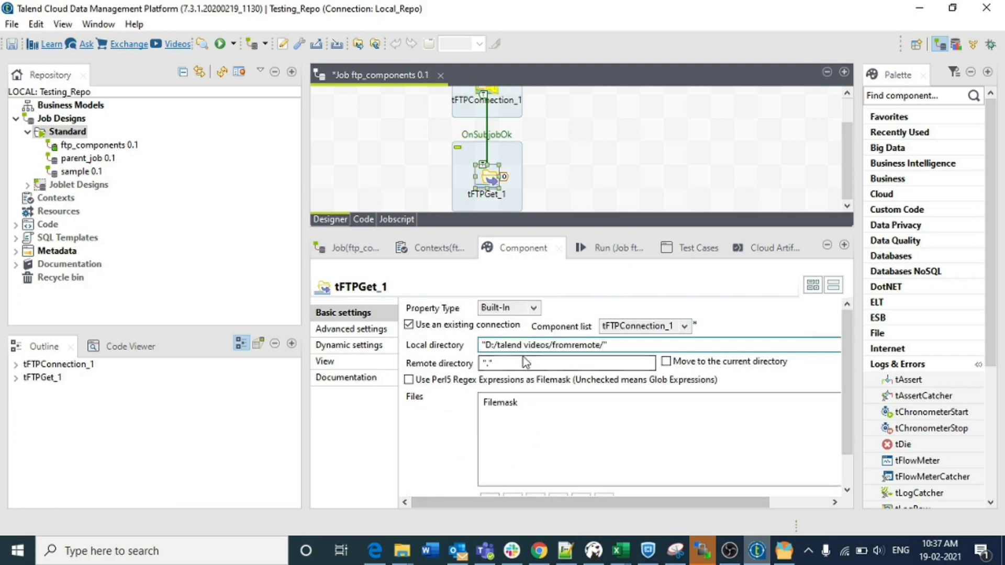
{"action": "left_click", "coordinate": [491, 365]}
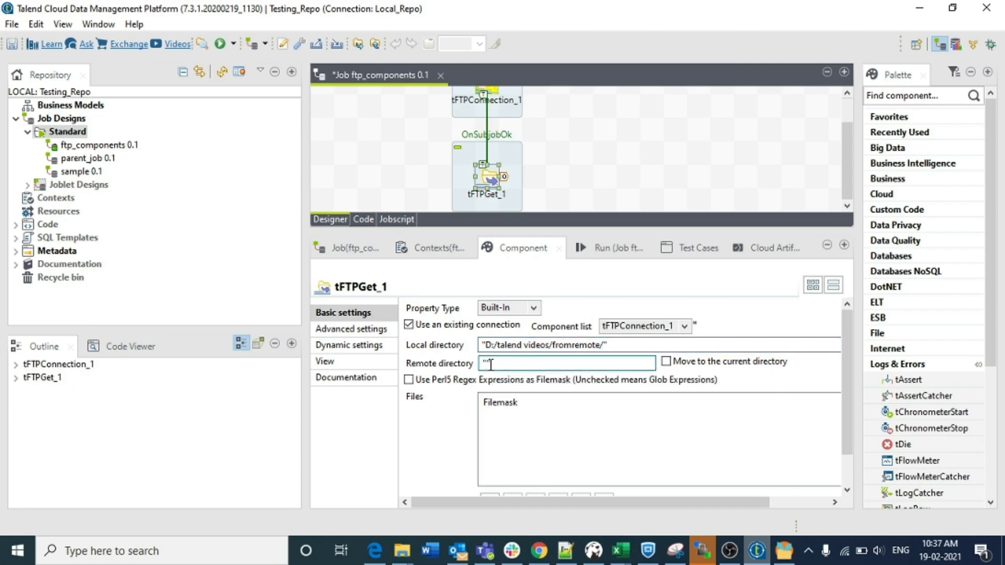
{"action": "type", "text": "/subbu/"}
Add a filemask row "denormalize_file.txt" to the files of tFTPGet_1 and save the job
{"action": "scroll", "coordinate": [458, 458], "scroll_direction": "down", "scroll_amount": 1}
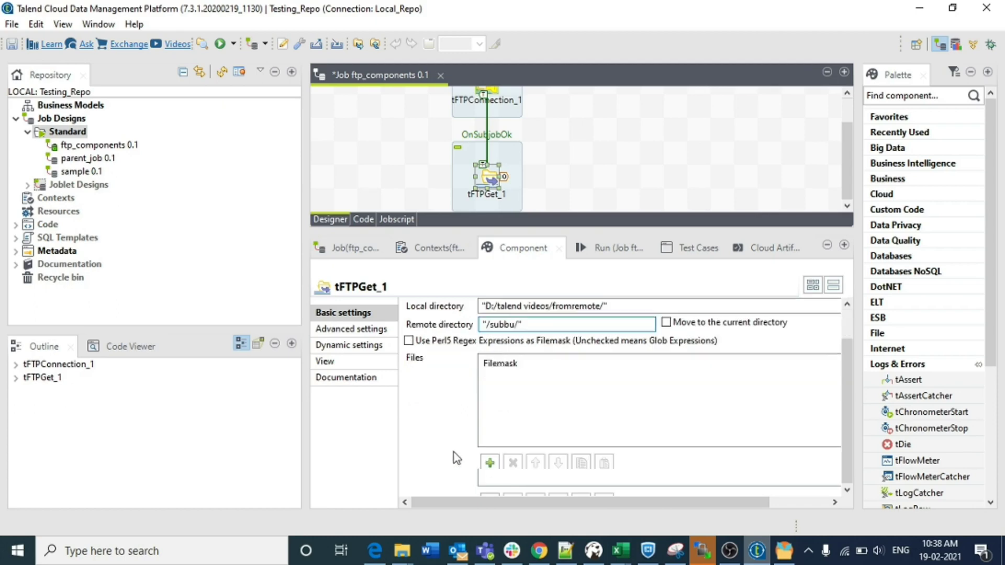
{"action": "left_click", "coordinate": [489, 464]}
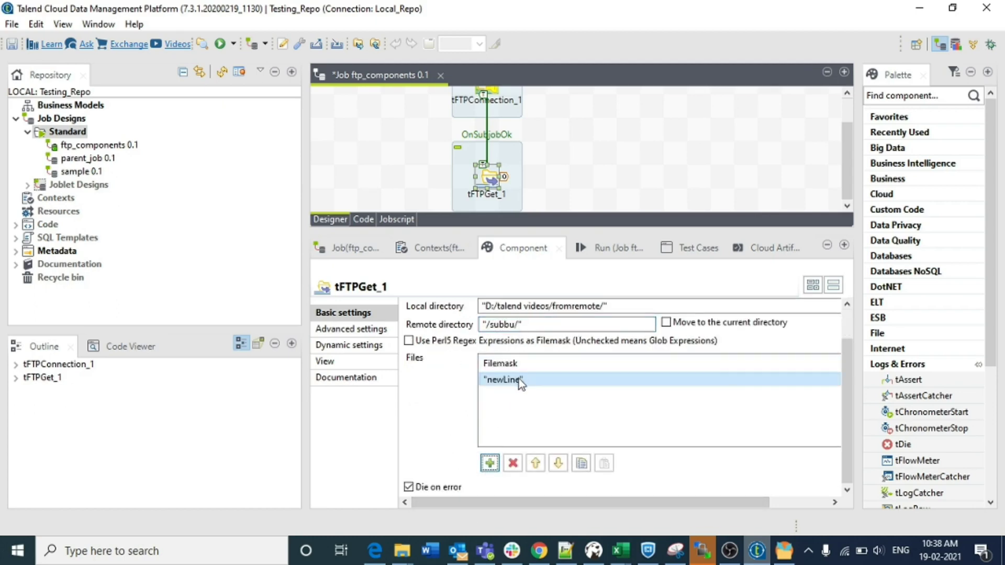
{"action": "left_click", "coordinate": [519, 378]}
{"action": "left_click", "coordinate": [520, 379]}
{"action": "key", "text": "BackSpace"}
{"action": "key", "text": "BackSpace"}
{"action": "key", "text": "BackSpace"}
{"action": "key", "text": "BackSpace"}
{"action": "key", "text": "BackSpace"}
{"action": "key", "text": "BackSpace"}
{"action": "key", "text": "BackSpace"}
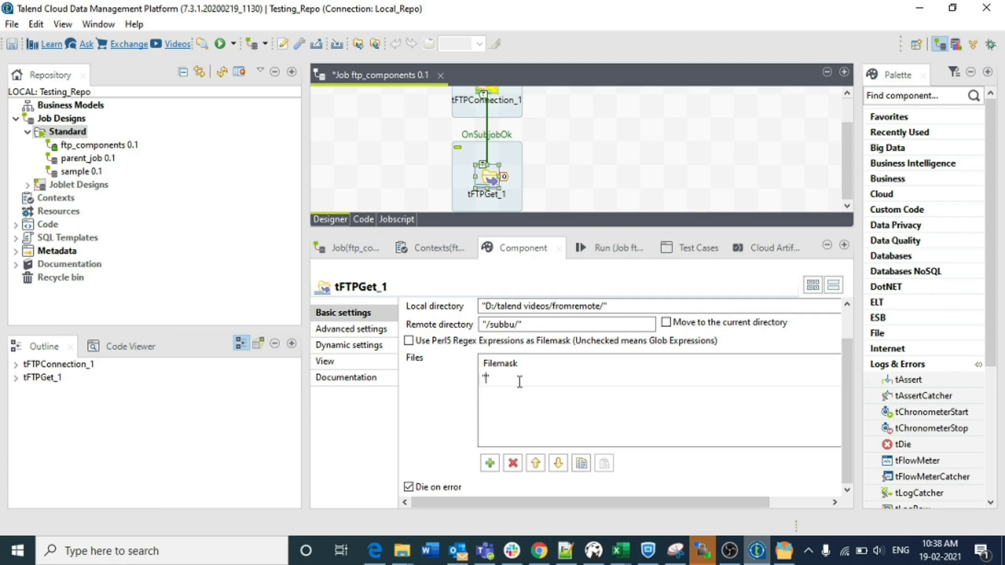
{"action": "type", "text": "denormalize_file.t"}
{"action": "type", "text": "xt"}
{"action": "left_click", "coordinate": [654, 481]}
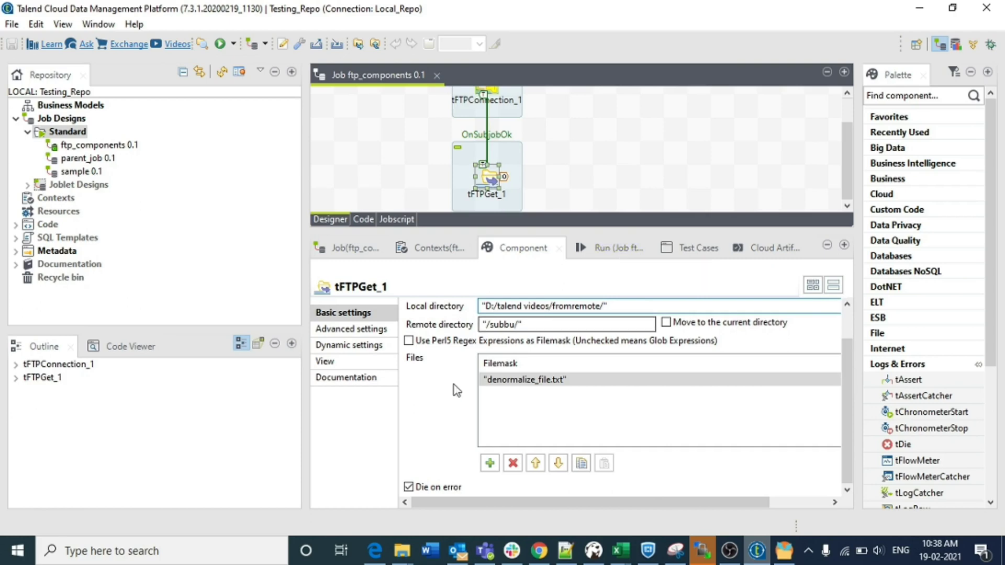
Review the basic settings of tFTPGet_1 and run the ftp_components job
{"action": "scroll", "coordinate": [435, 401], "scroll_direction": "up", "scroll_amount": 2}
{"action": "left_click", "coordinate": [556, 418]}
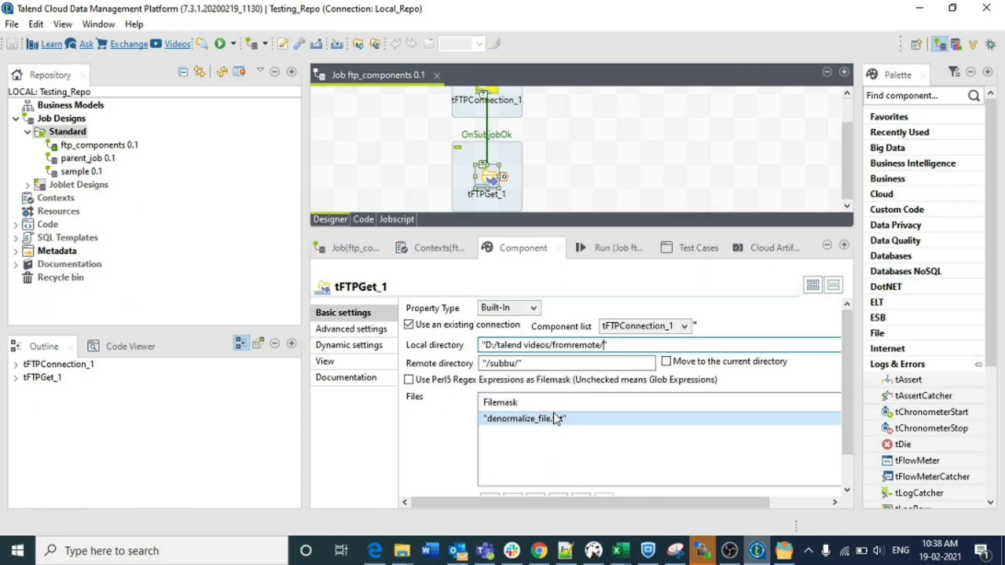
{"action": "left_click", "coordinate": [611, 253]}
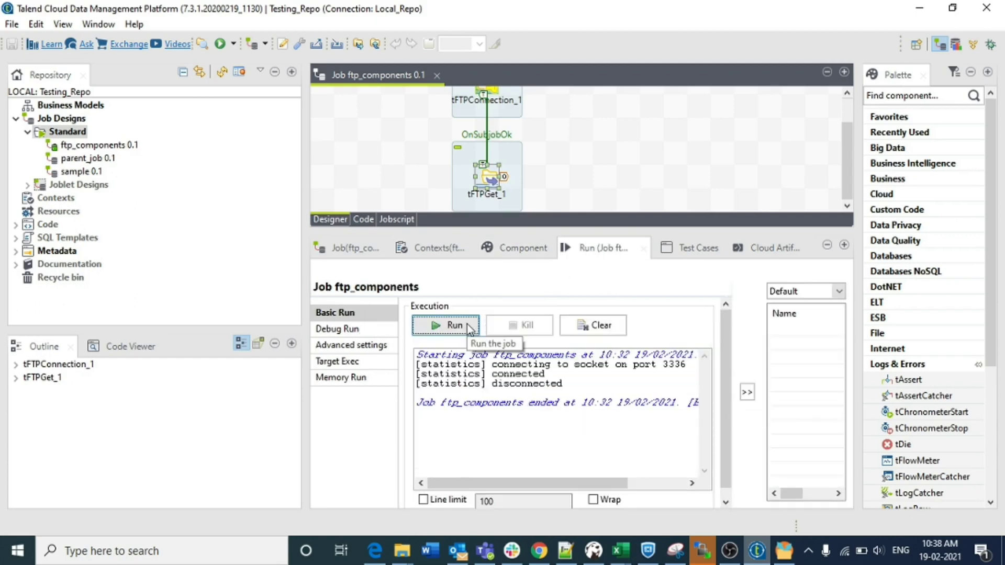
{"action": "left_click", "coordinate": [468, 325]}
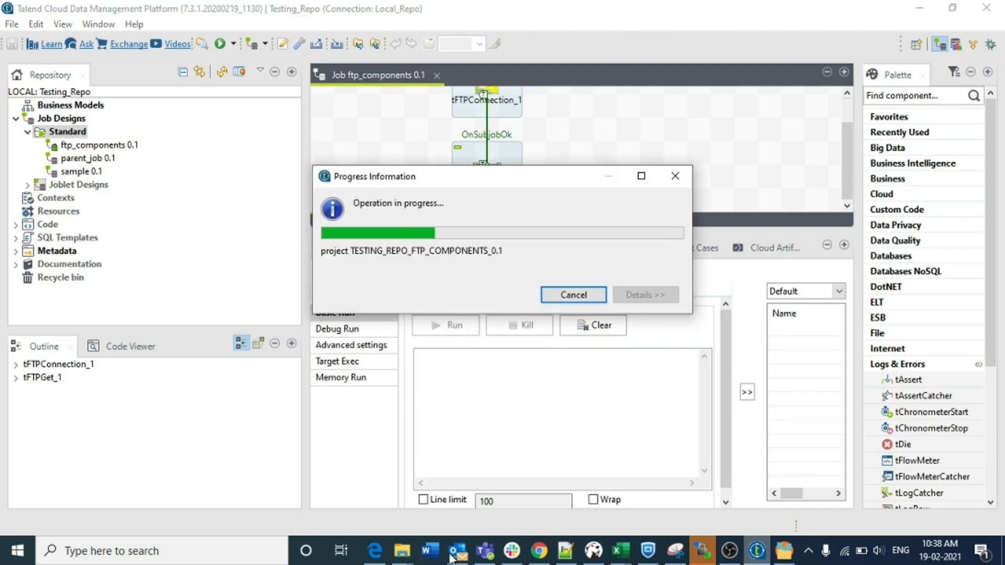
Check the "fromremote" folder inside "talend videos" in File Explorer for the downloaded file, and return to Talend
{"action": "mouse_move", "coordinate": [401, 551]}
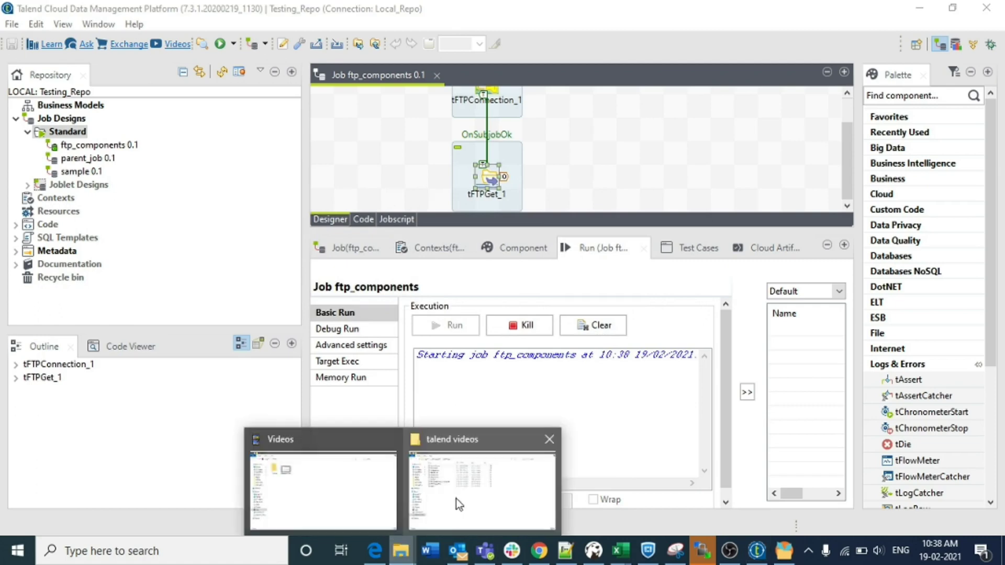
{"action": "left_click", "coordinate": [457, 498]}
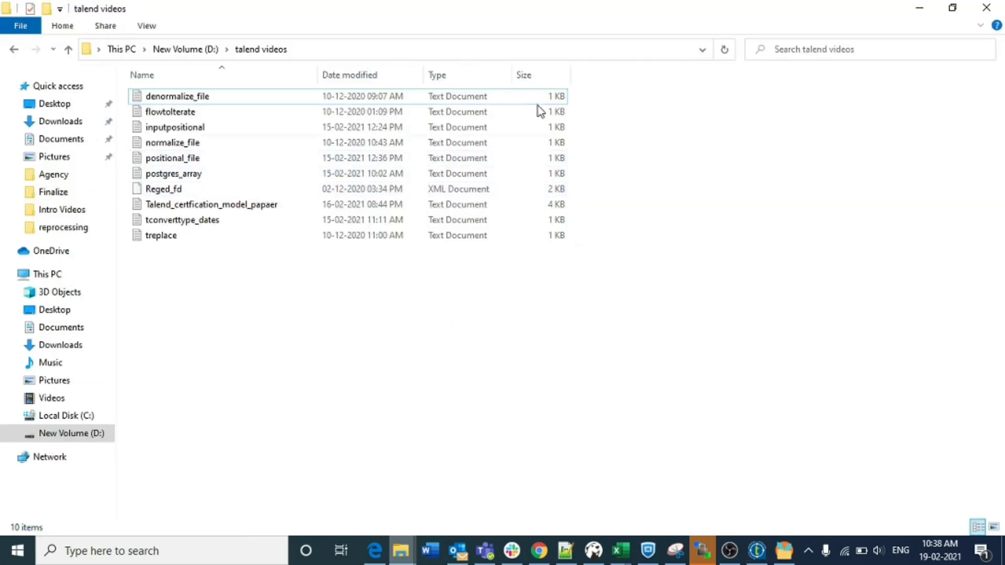
{"action": "left_click", "coordinate": [917, 7]}
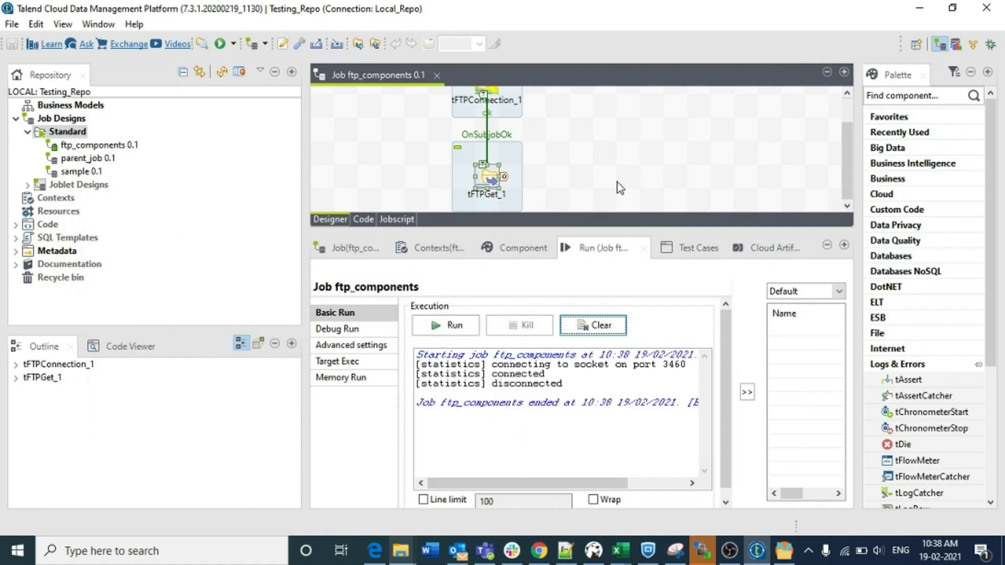
{"action": "mouse_move", "coordinate": [400, 550]}
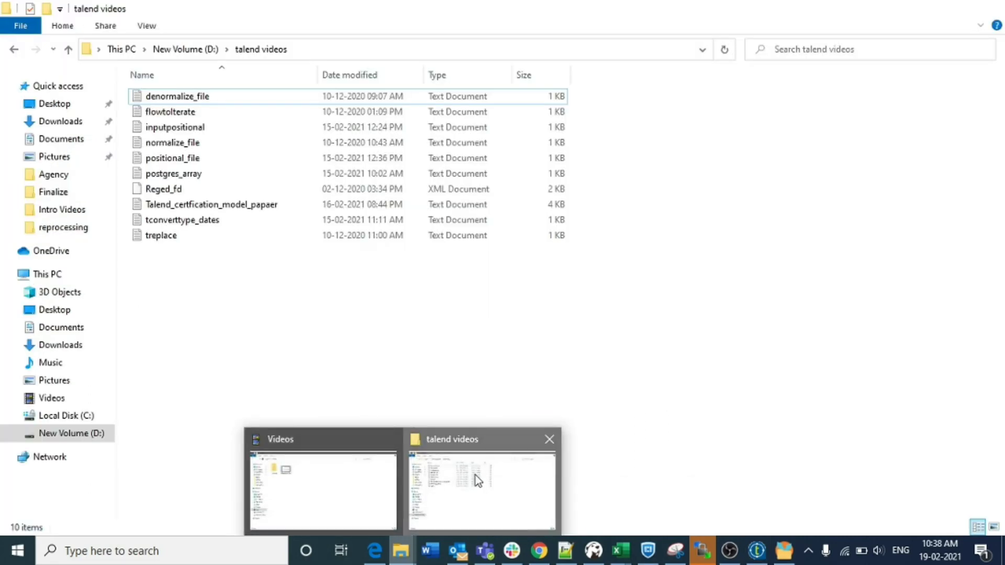
{"action": "left_click", "coordinate": [475, 475]}
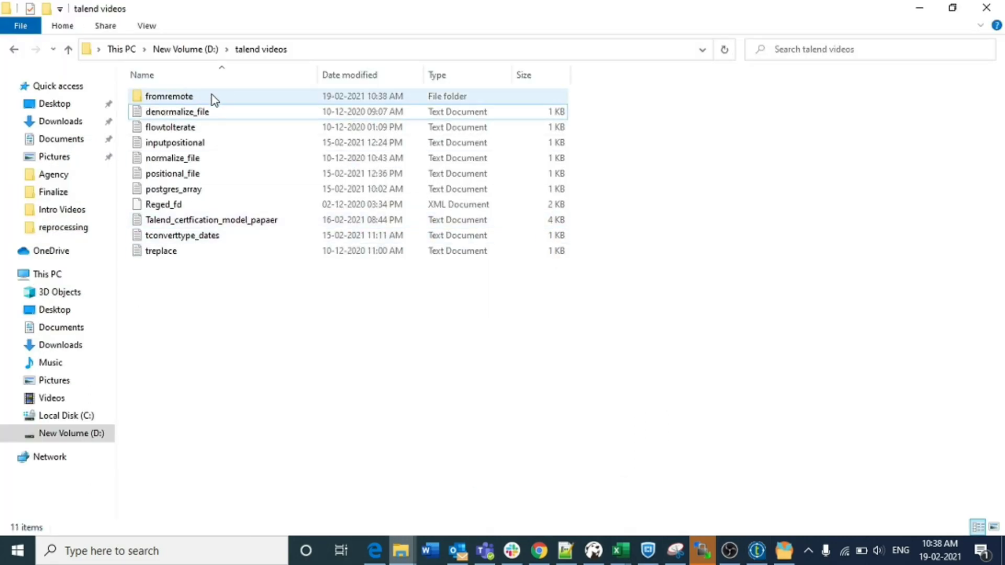
{"action": "double_click", "coordinate": [246, 96]}
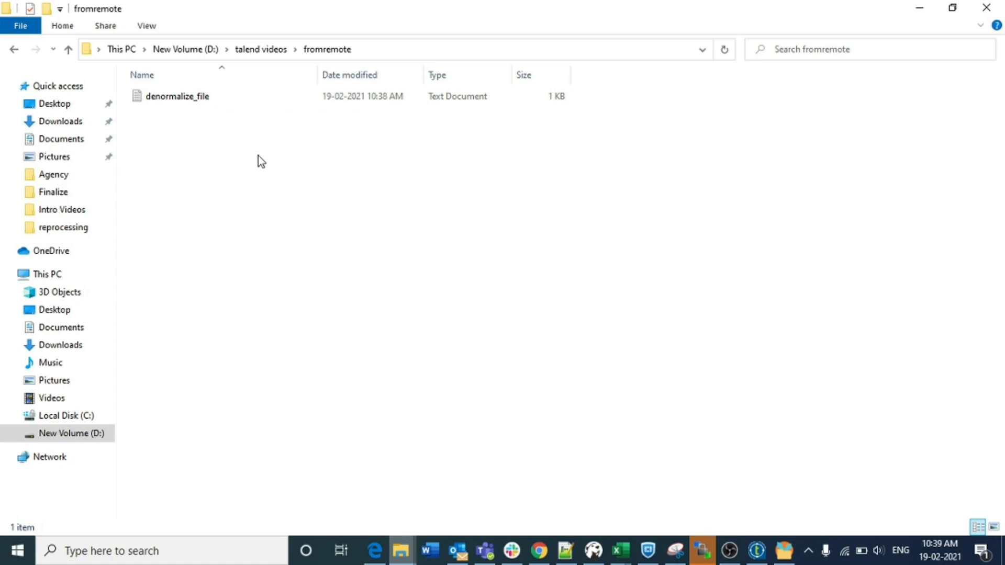
{"action": "key", "text": "alt+Left"}
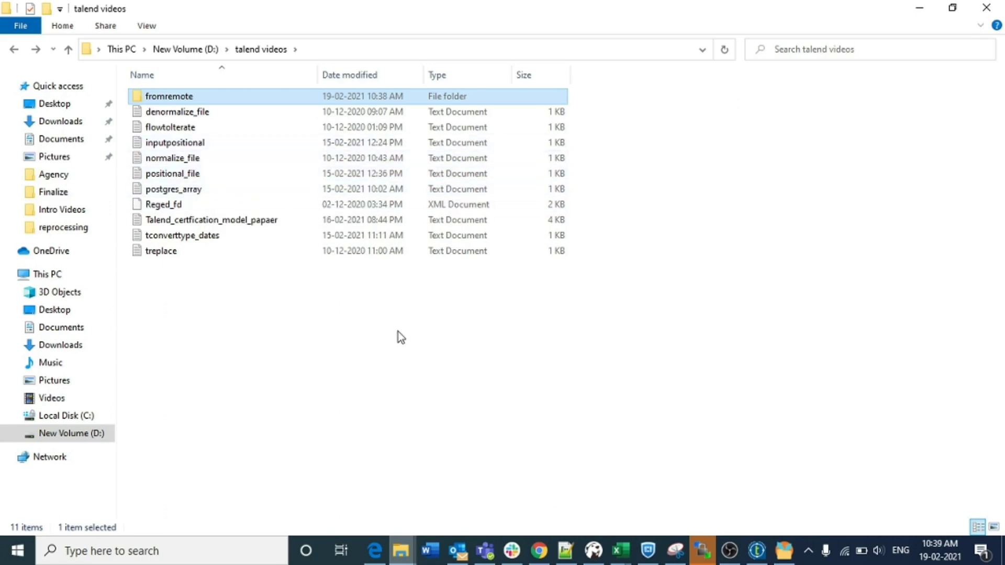
{"action": "left_click", "coordinate": [757, 551]}
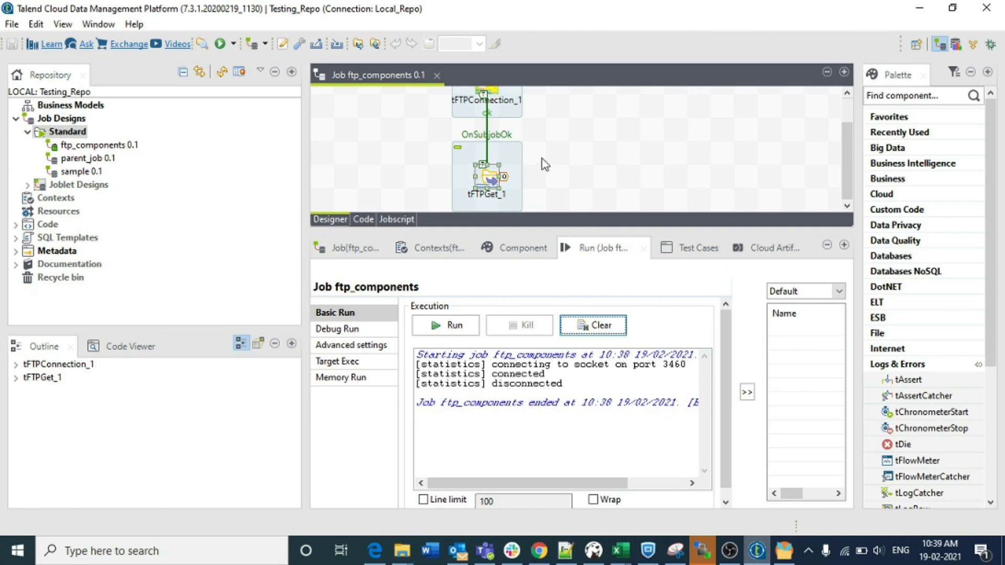
Change the filemask of tFTPGet_1 to the wildcard "*_file.txt" and save the job
{"action": "double_click", "coordinate": [492, 178]}
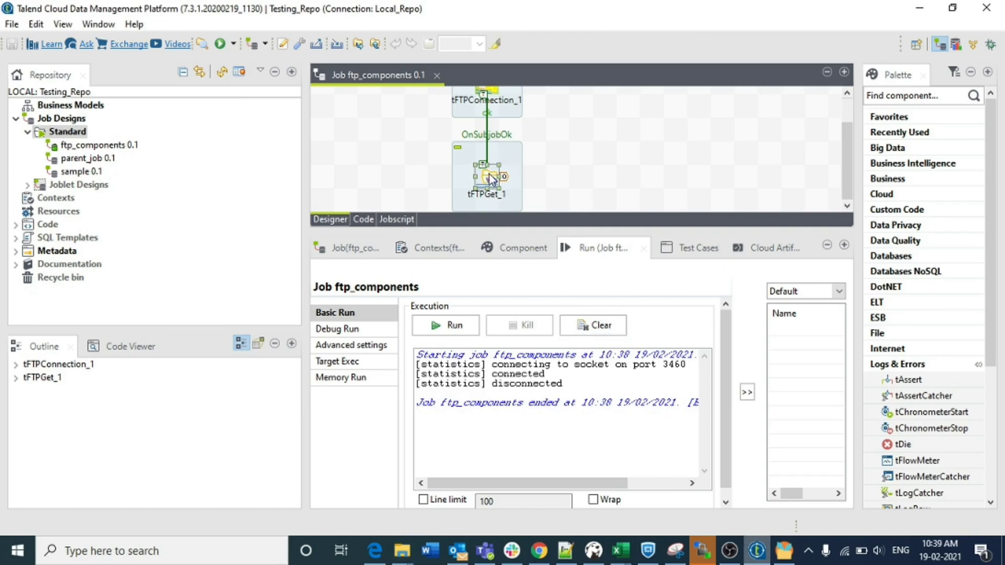
{"action": "left_click", "coordinate": [543, 441]}
{"action": "left_click", "coordinate": [543, 441]}
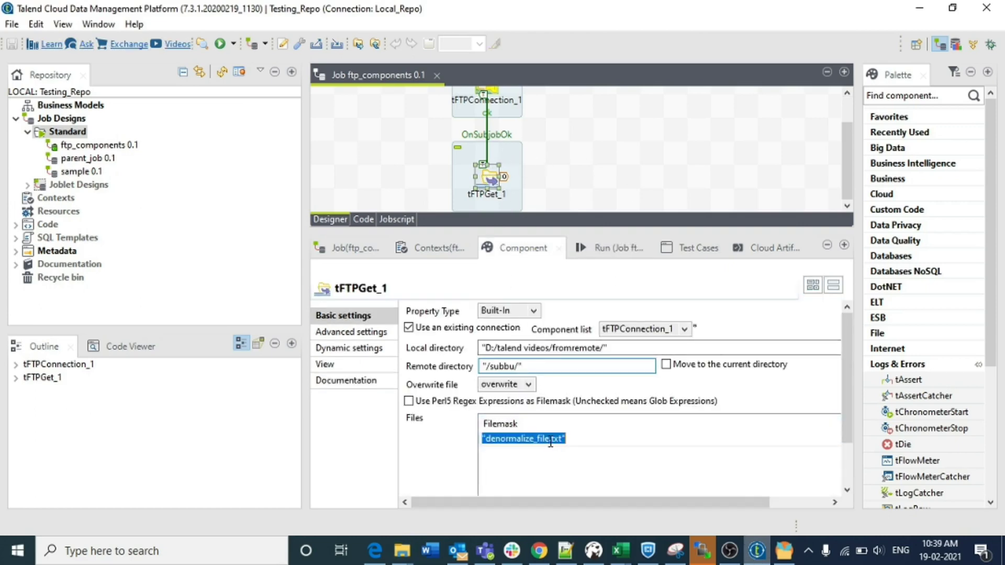
{"action": "left_click", "coordinate": [535, 441]}
{"action": "key", "text": "BackSpace"}
{"action": "key", "text": "BackSpace"}
{"action": "key", "text": "BackSpace"}
{"action": "key", "text": "BackSpace"}
{"action": "key", "text": "BackSpace"}
{"action": "key", "text": "BackSpace"}
{"action": "key", "text": "BackSpace"}
{"action": "key", "text": "BackSpace"}
{"action": "key", "text": "BackSpace"}
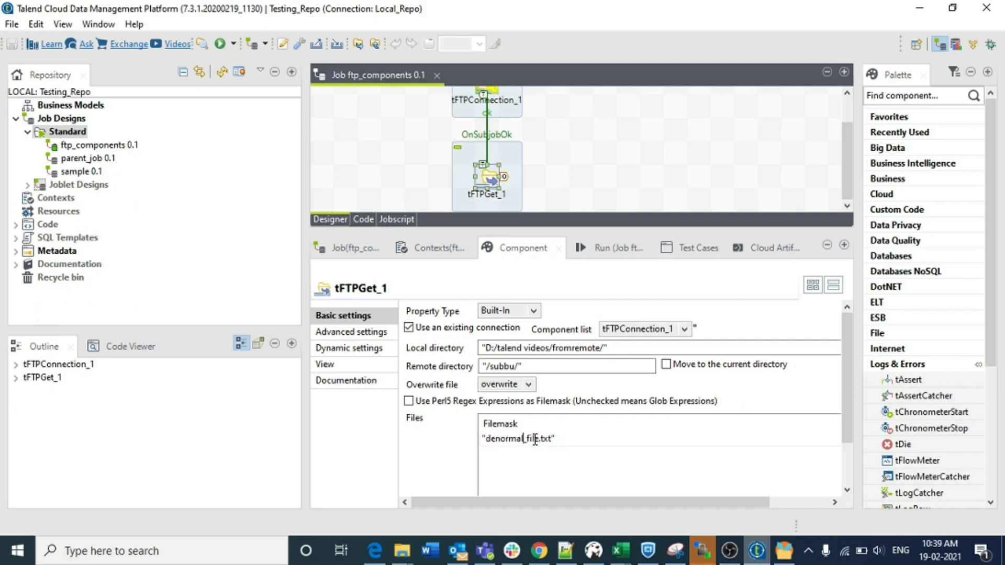
{"action": "key", "text": "BackSpace"}
{"action": "key", "text": "BackSpace"}
{"action": "type", "text": "*"}
{"action": "left_click", "coordinate": [603, 491]}
{"action": "key", "text": "ctrl+s"}
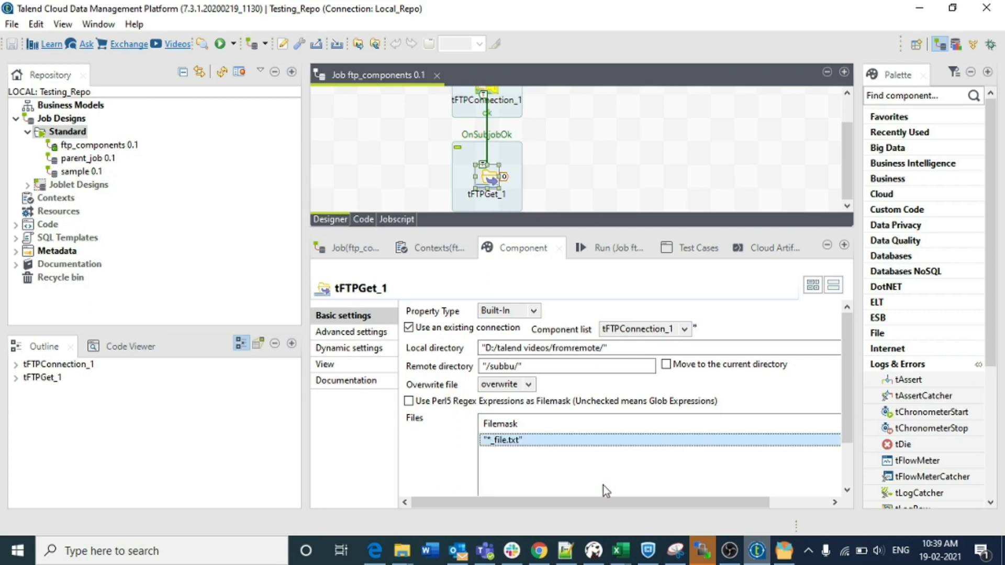
Run the ftp_components job again and open the "fromremote" folder in File Explorer to inspect the downloaded files
{"action": "left_click", "coordinate": [613, 247]}
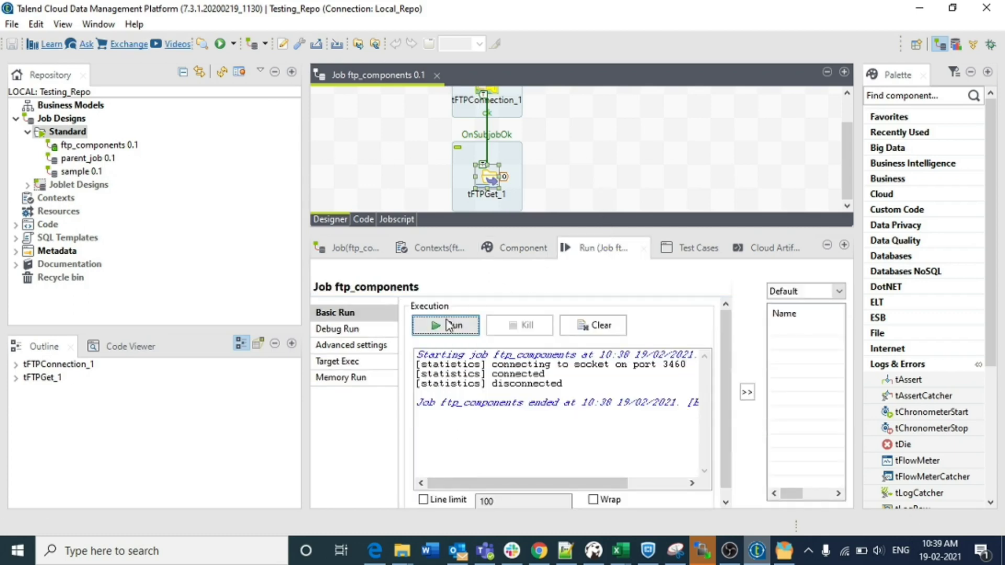
{"action": "left_click", "coordinate": [447, 326]}
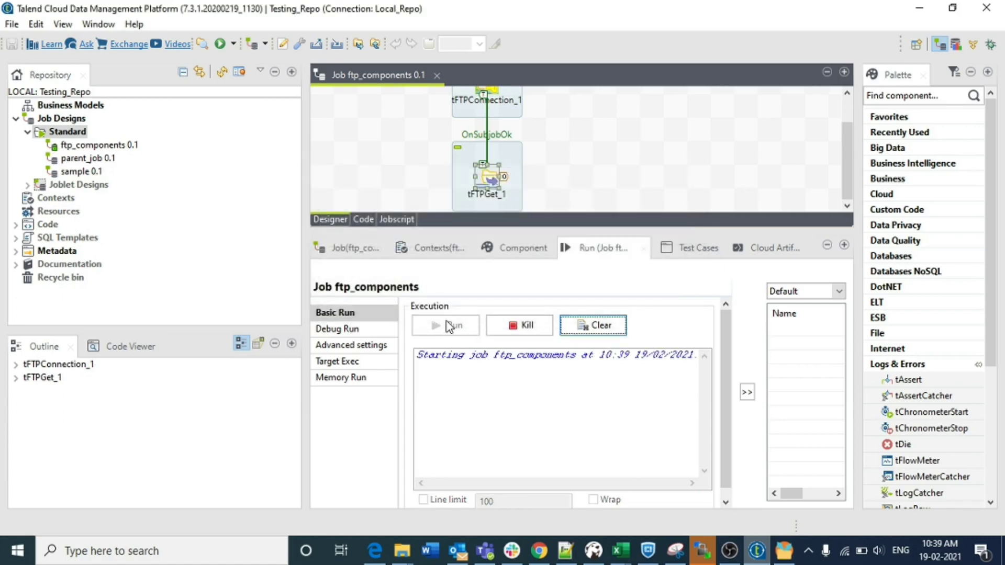
{"action": "mouse_move", "coordinate": [401, 550]}
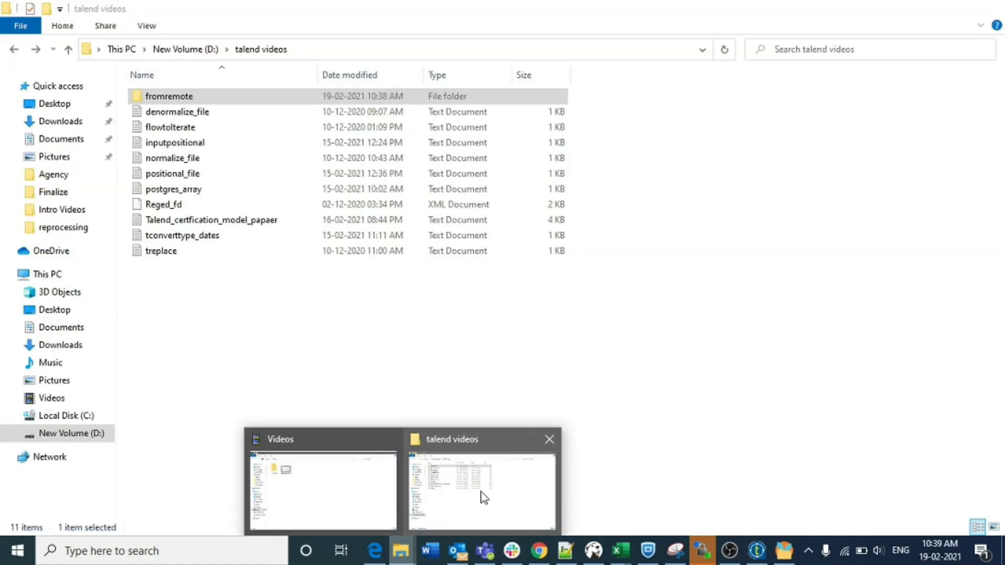
{"action": "left_click", "coordinate": [483, 497]}
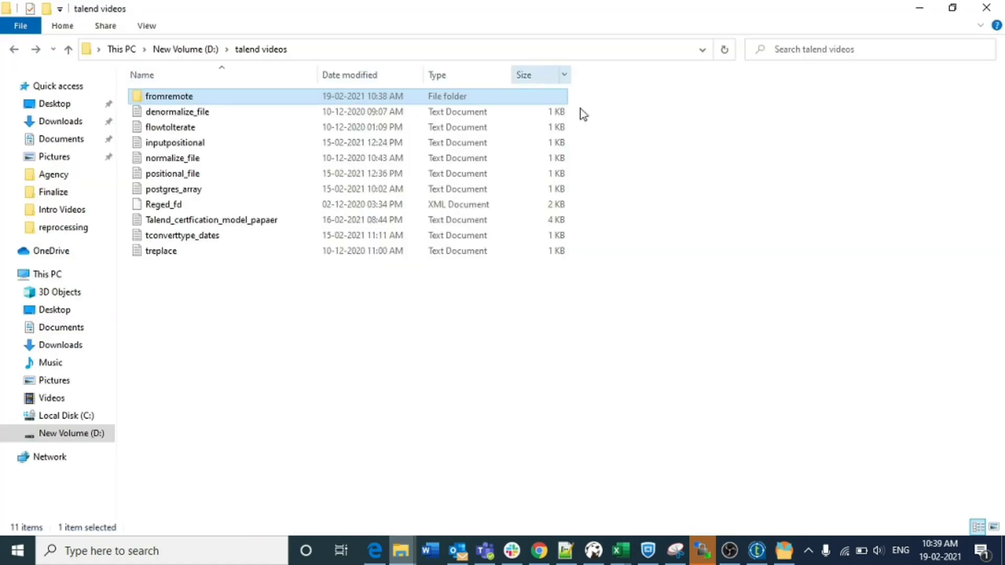
{"action": "left_click", "coordinate": [920, 10]}
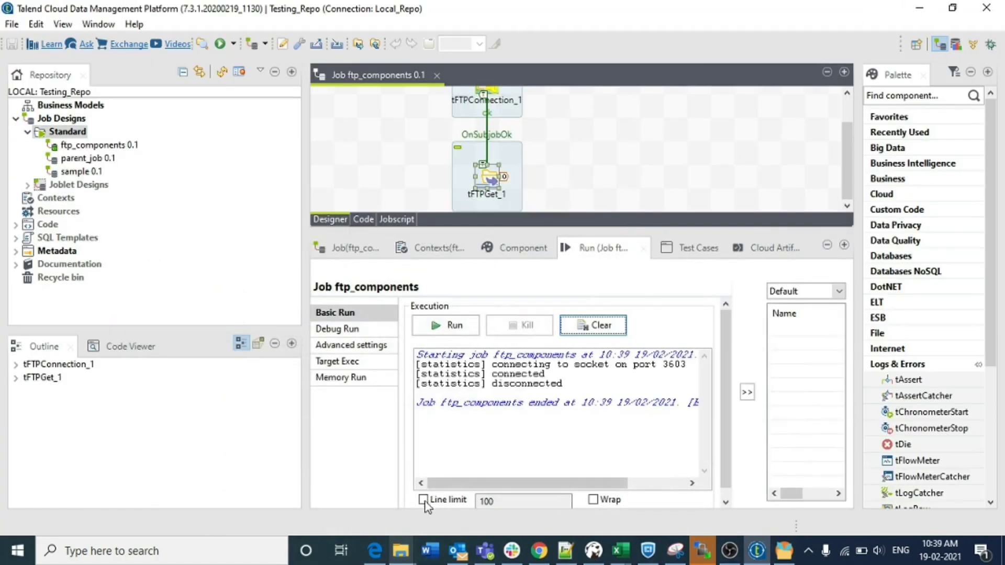
{"action": "mouse_move", "coordinate": [413, 531]}
{"action": "left_click", "coordinate": [464, 482]}
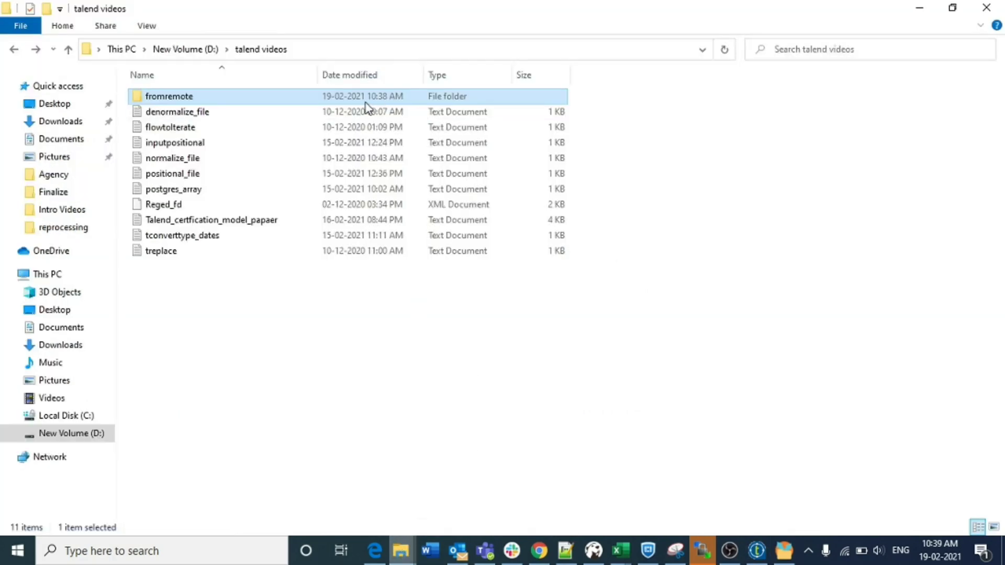
{"action": "double_click", "coordinate": [359, 99]}
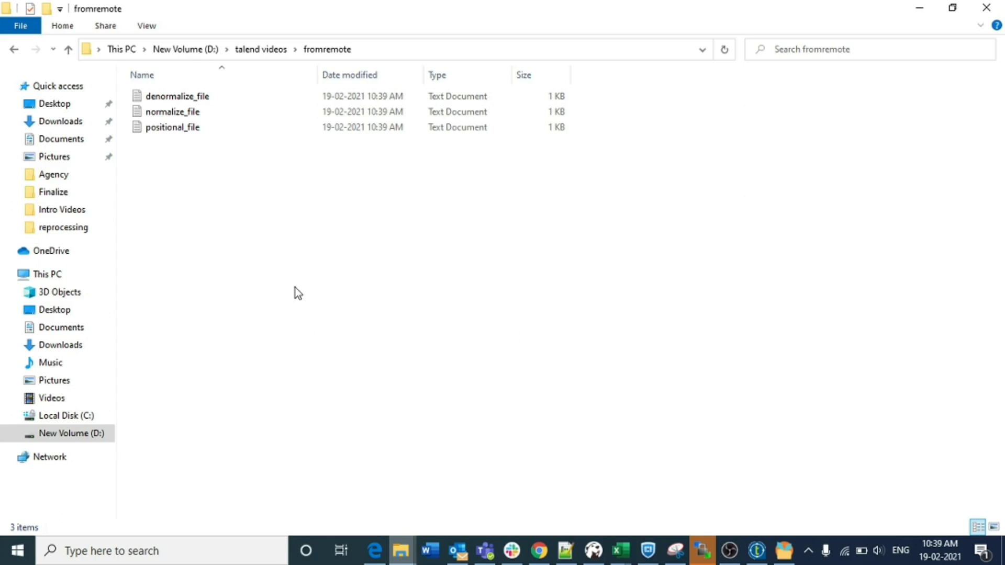
Compare positional_file, normalize_file and denormalize_file in "talend videos" with the contents of the "fromremote" folder
{"action": "key", "text": "alt+Left"}
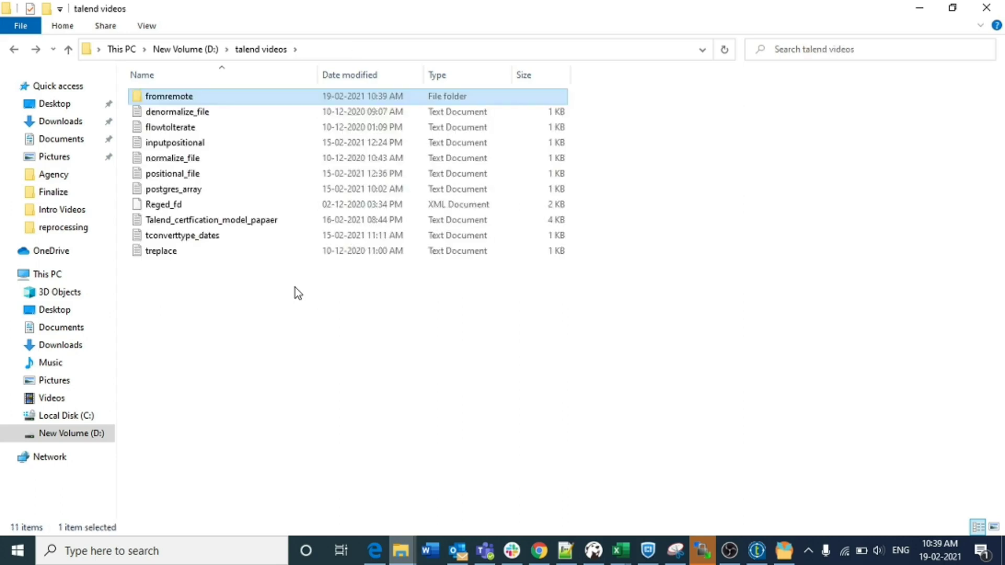
{"action": "left_click", "coordinate": [181, 175]}
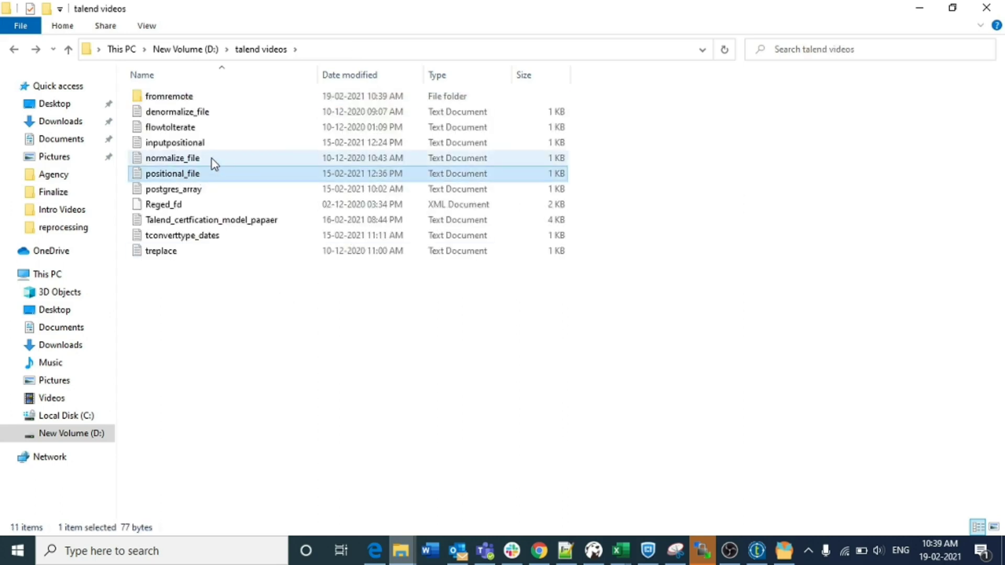
{"action": "left_click", "coordinate": [211, 159]}
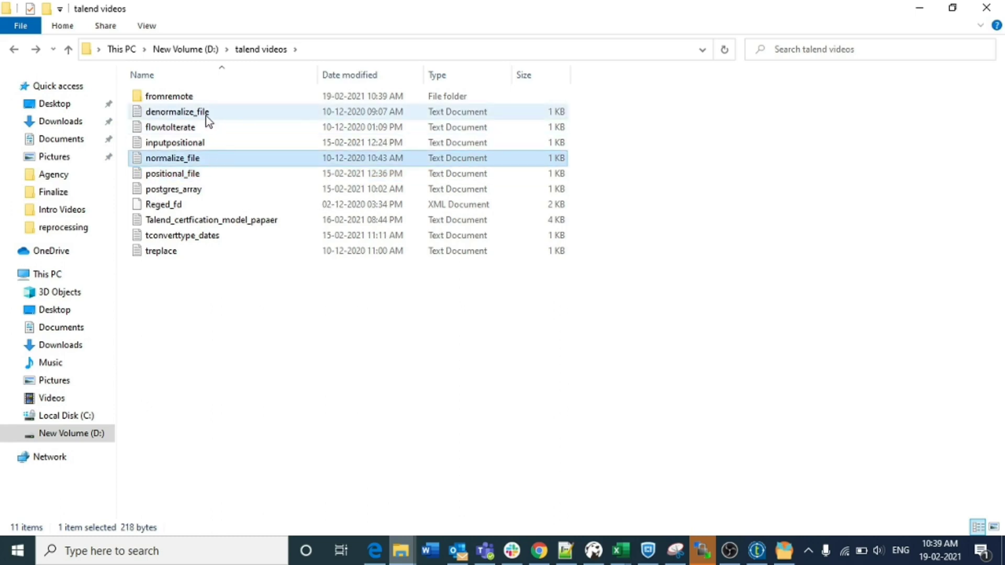
{"action": "left_click", "coordinate": [206, 116]}
{"action": "double_click", "coordinate": [189, 98]}
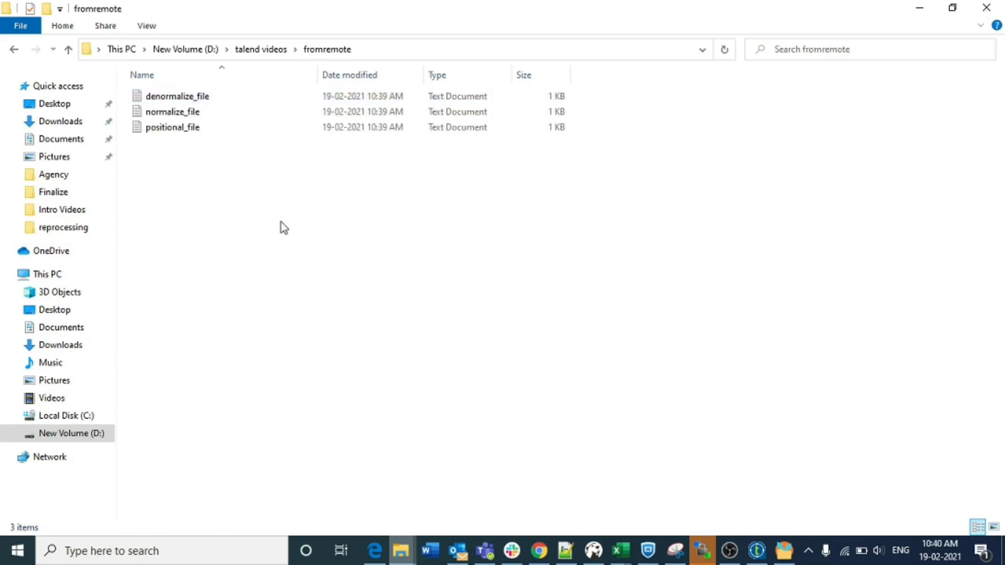
In Talend, set the filemask of tFTPGet_1 to "*", enable Move to the current directory, and save the job
{"action": "left_click", "coordinate": [757, 551]}
{"action": "double_click", "coordinate": [493, 180]}
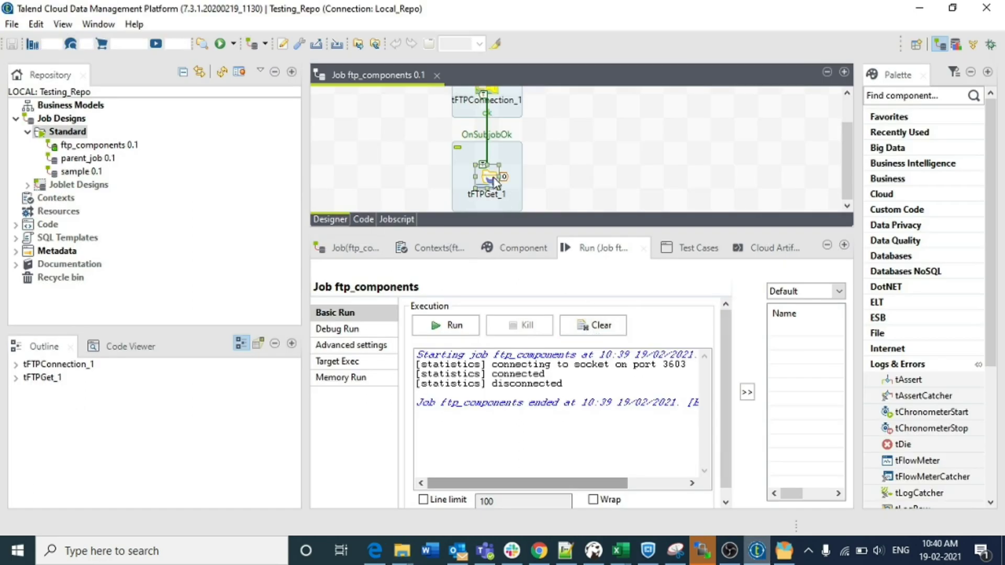
{"action": "left_click", "coordinate": [515, 439]}
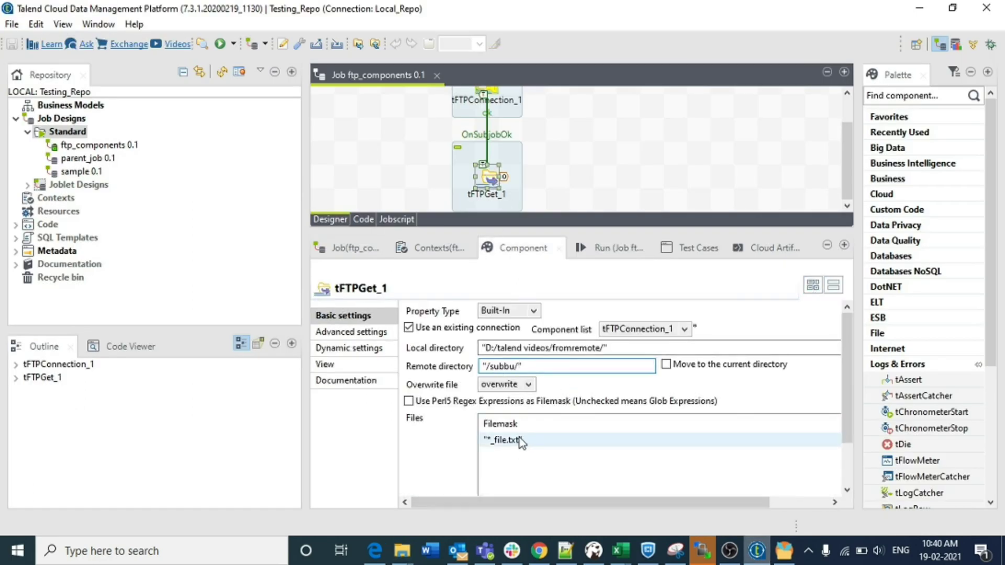
{"action": "left_click", "coordinate": [520, 439]}
{"action": "left_click", "coordinate": [520, 439]}
{"action": "key", "text": "BackSpace"}
{"action": "key", "text": "BackSpace"}
{"action": "key", "text": "BackSpace"}
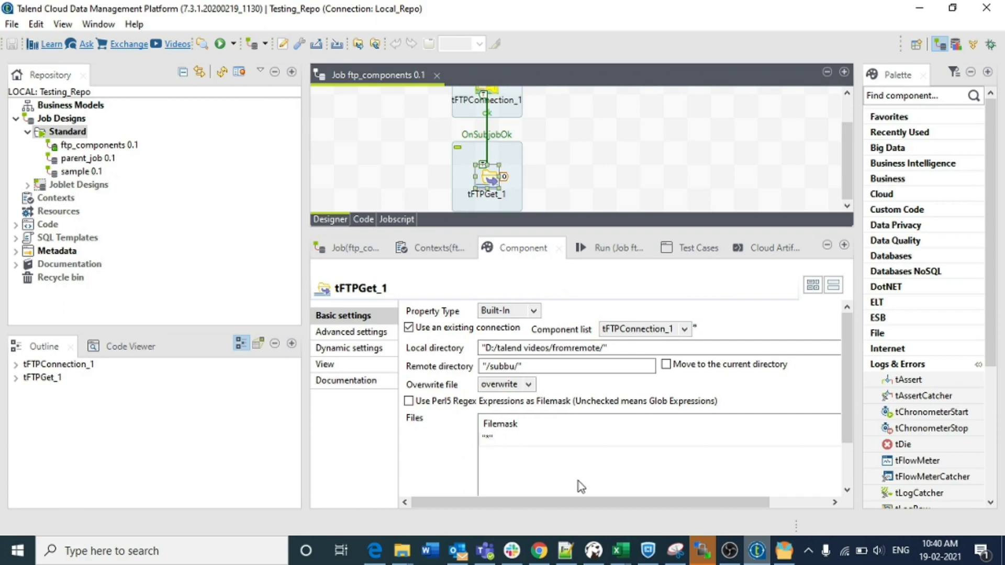
{"action": "key", "text": "Return"}
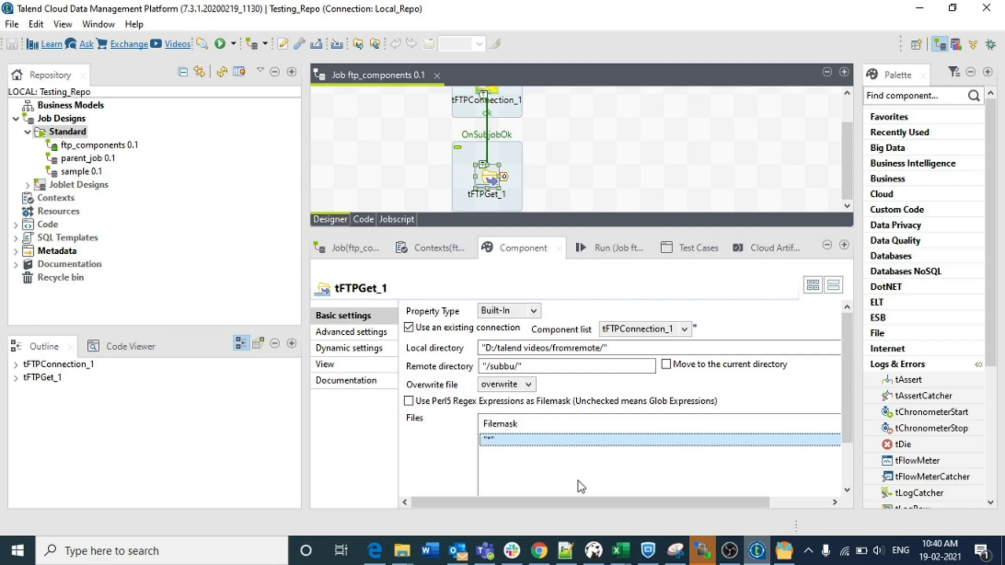
{"action": "left_click", "coordinate": [666, 365]}
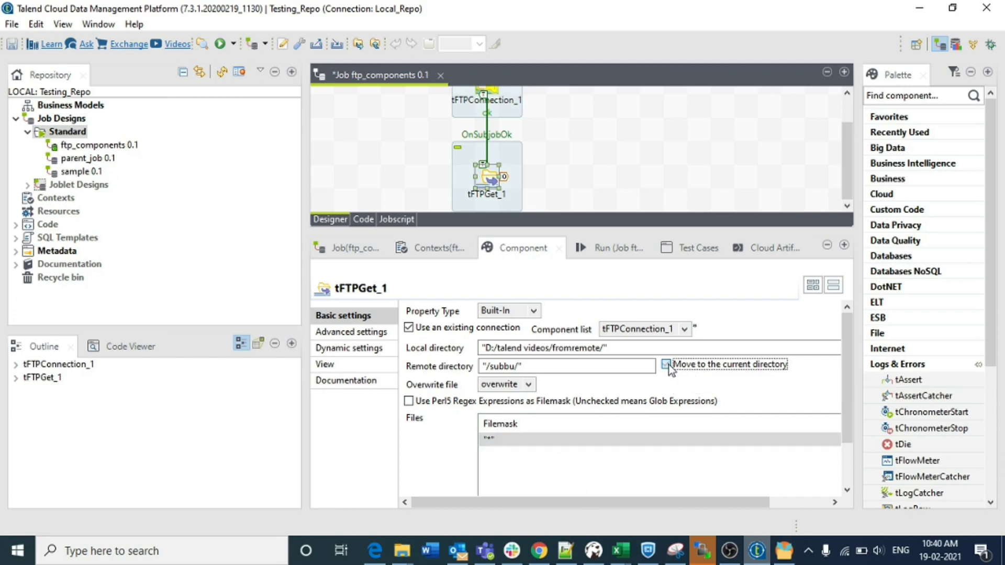
{"action": "key", "text": "ctrl+s"}
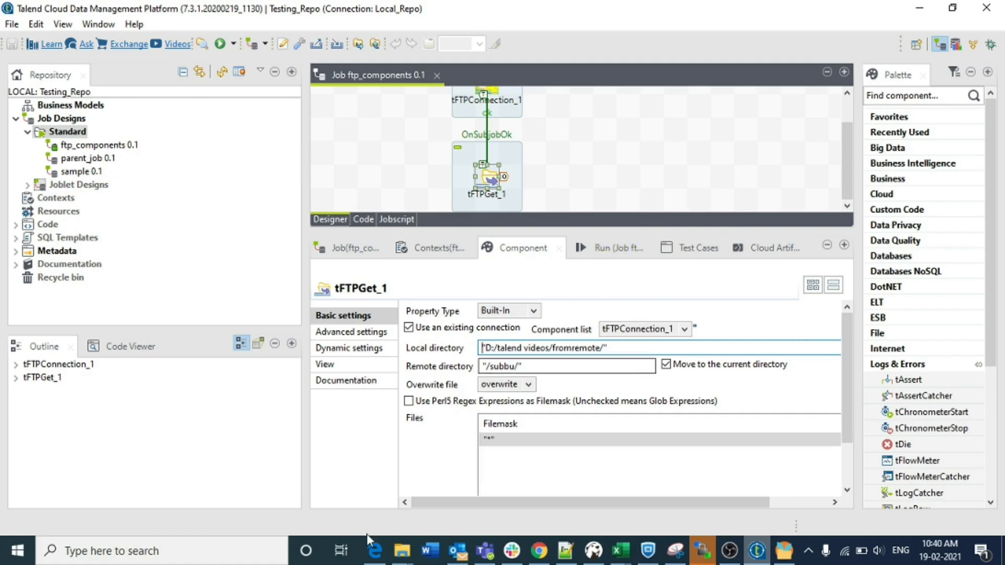
In File Explorer, open the subfolder of "data" in D:\Youtube\RebexTinySftpServer-1.0.11 and inspect the files stored on the SFTP server
{"action": "mouse_move", "coordinate": [401, 551]}
{"action": "left_click", "coordinate": [343, 487]}
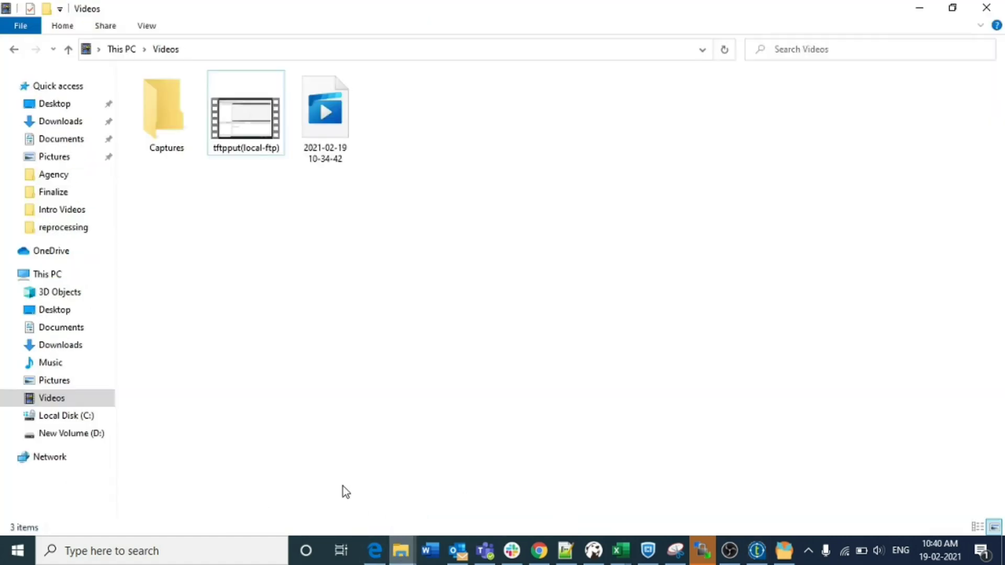
{"action": "mouse_move", "coordinate": [401, 551]}
{"action": "left_click", "coordinate": [464, 504]}
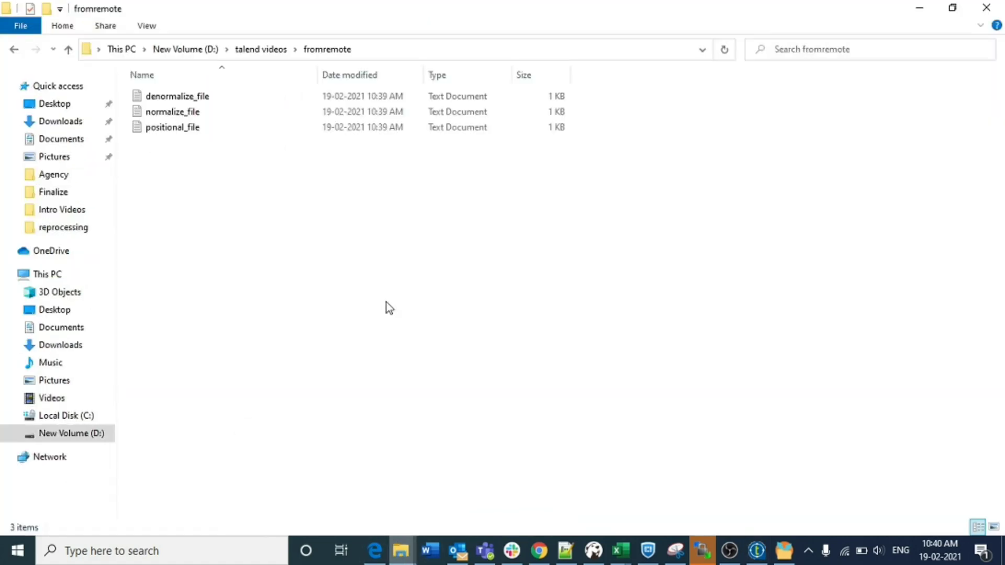
{"action": "left_click", "coordinate": [72, 433]}
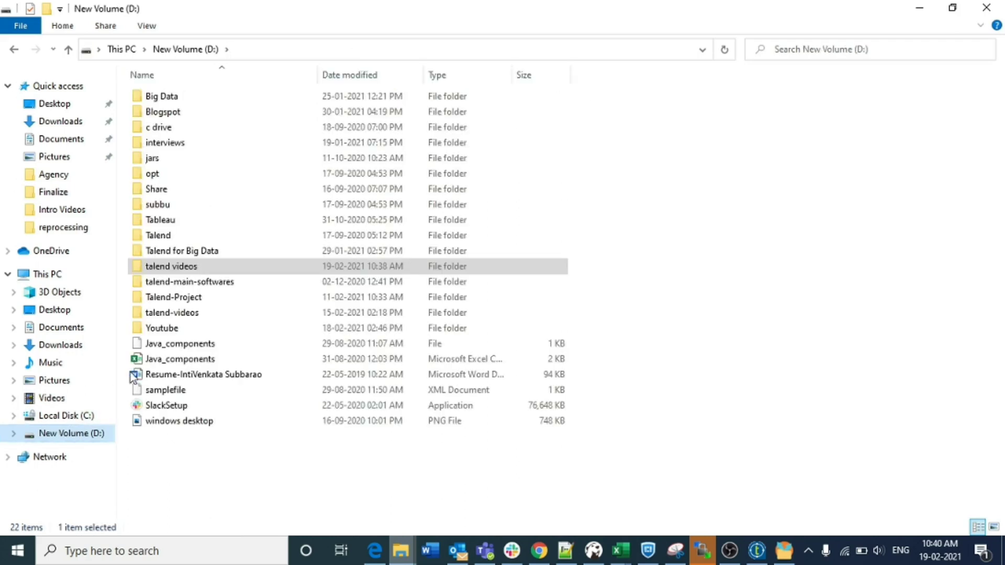
{"action": "double_click", "coordinate": [181, 330]}
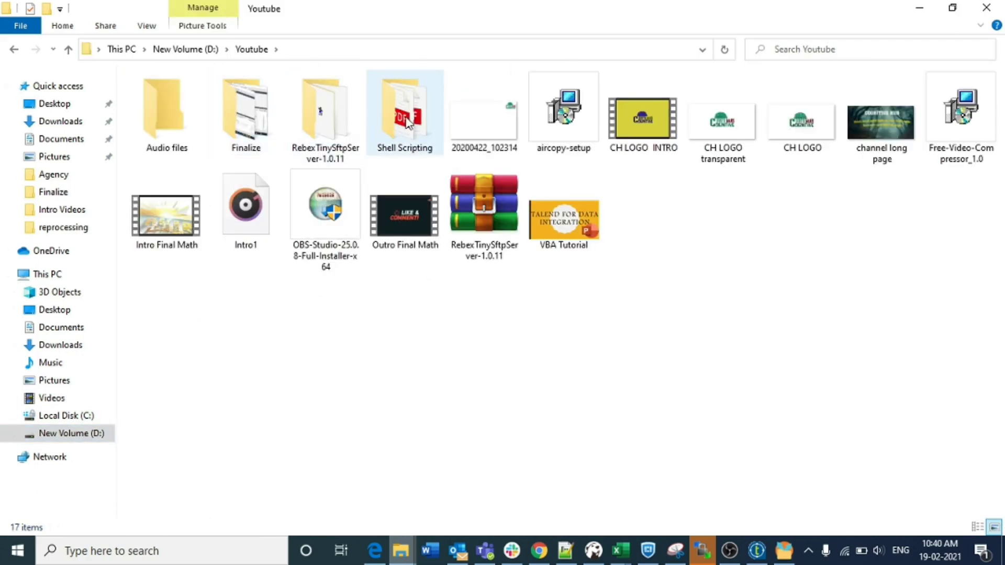
{"action": "double_click", "coordinate": [332, 126]}
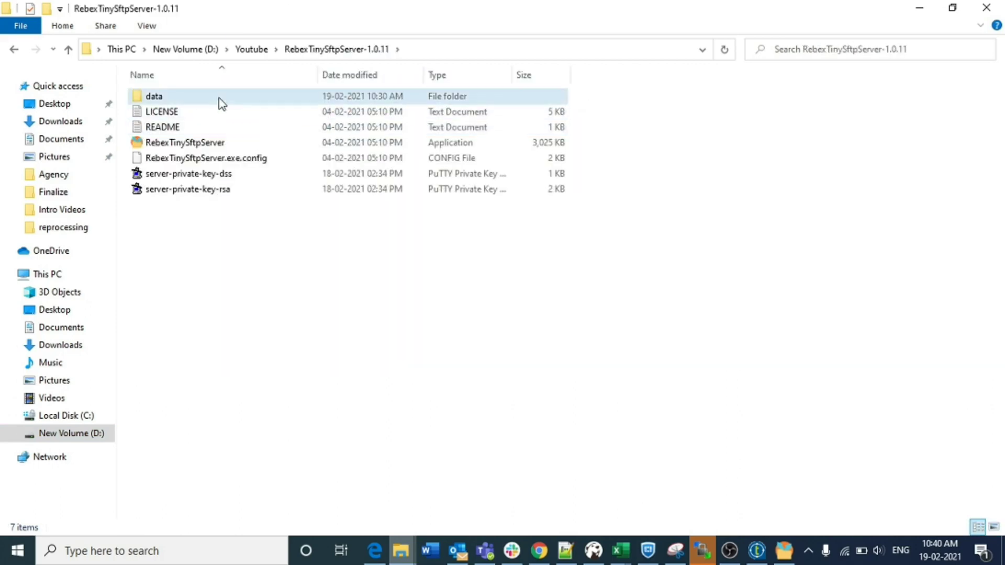
{"action": "double_click", "coordinate": [221, 102]}
{"action": "double_click", "coordinate": [217, 98]}
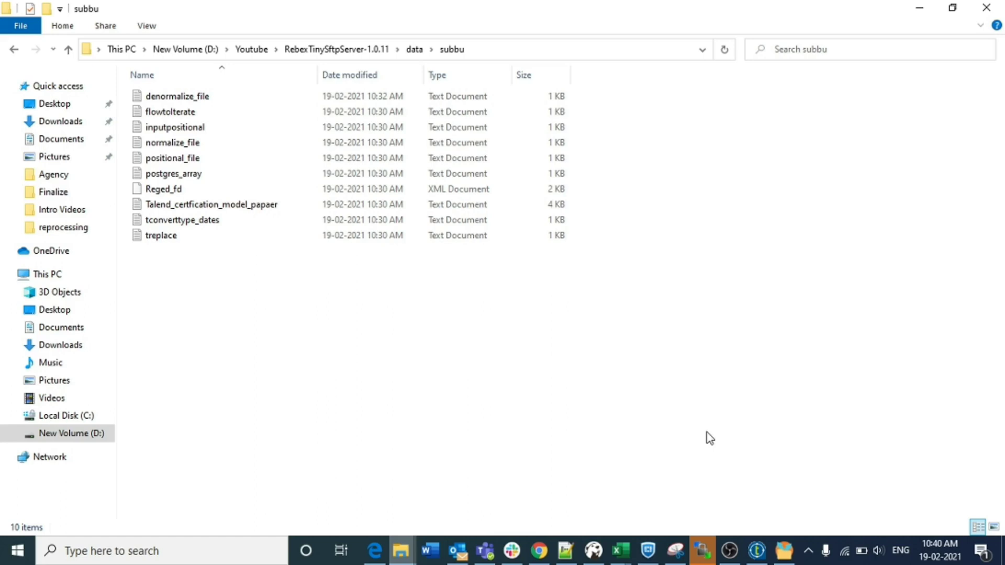
Return to Talend and run the ftp_components job with the new tFTPGet_1 settings
{"action": "left_click", "coordinate": [920, 8]}
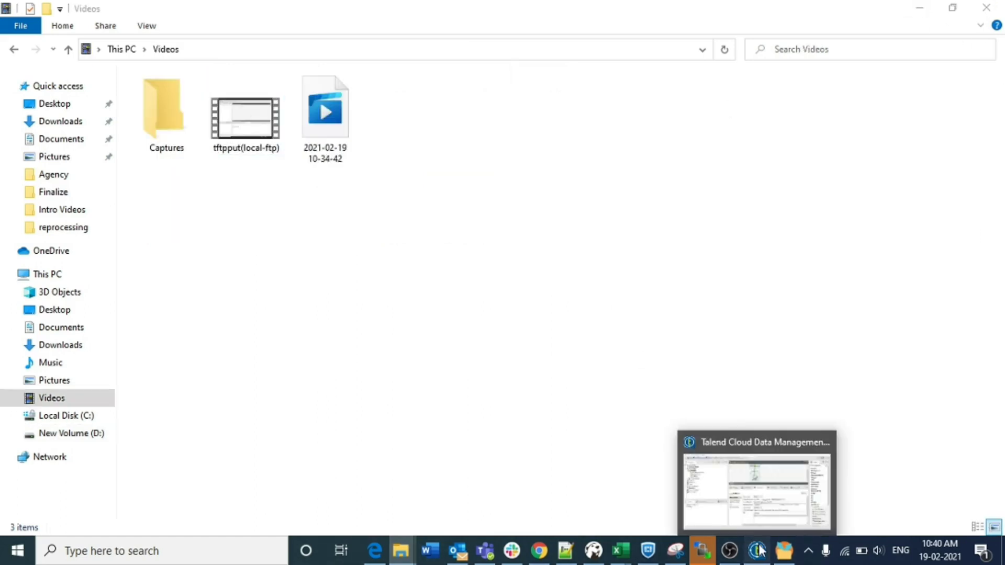
{"action": "left_click", "coordinate": [753, 492]}
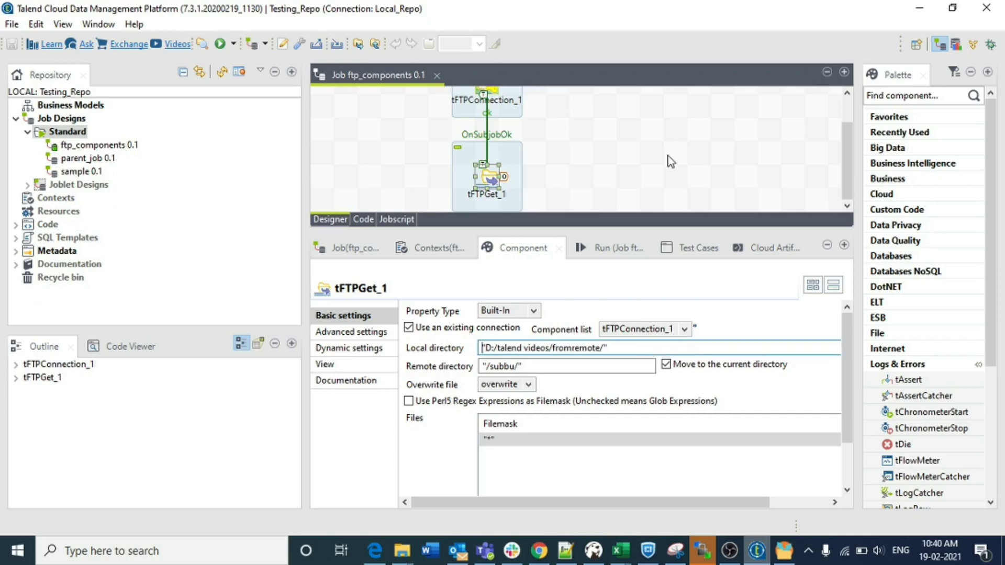
{"action": "left_click", "coordinate": [598, 246]}
{"action": "left_click", "coordinate": [461, 324]}
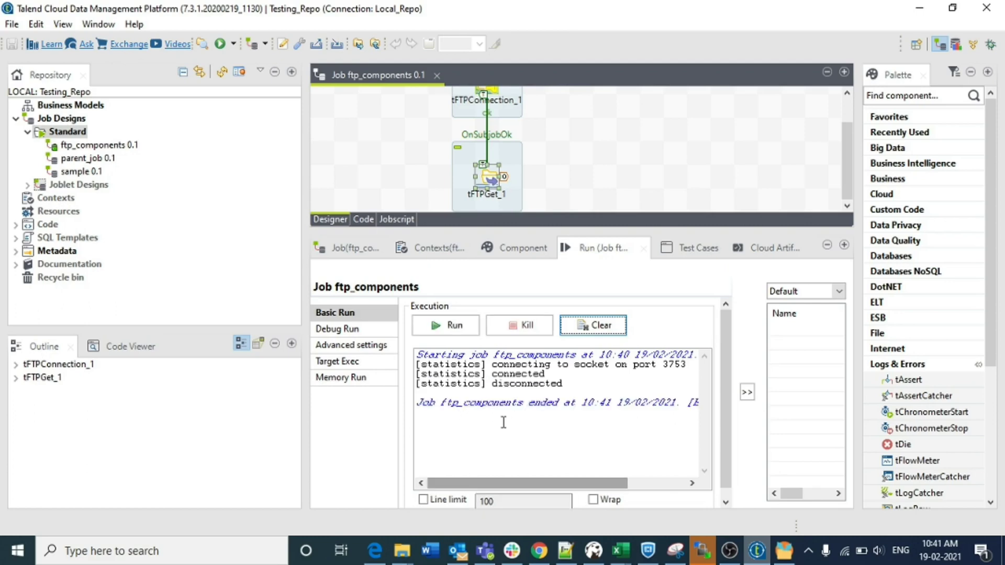
Check the SFTP server's "data" folder and its subfolder in File Explorer again, refreshing the listing after the run
{"action": "mouse_move", "coordinate": [402, 554]}
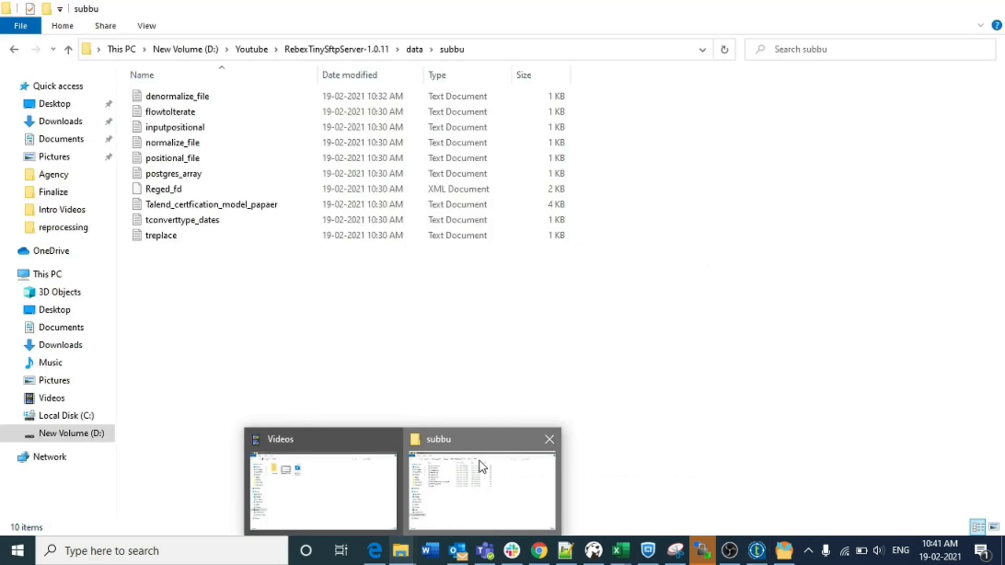
{"action": "left_click", "coordinate": [478, 465]}
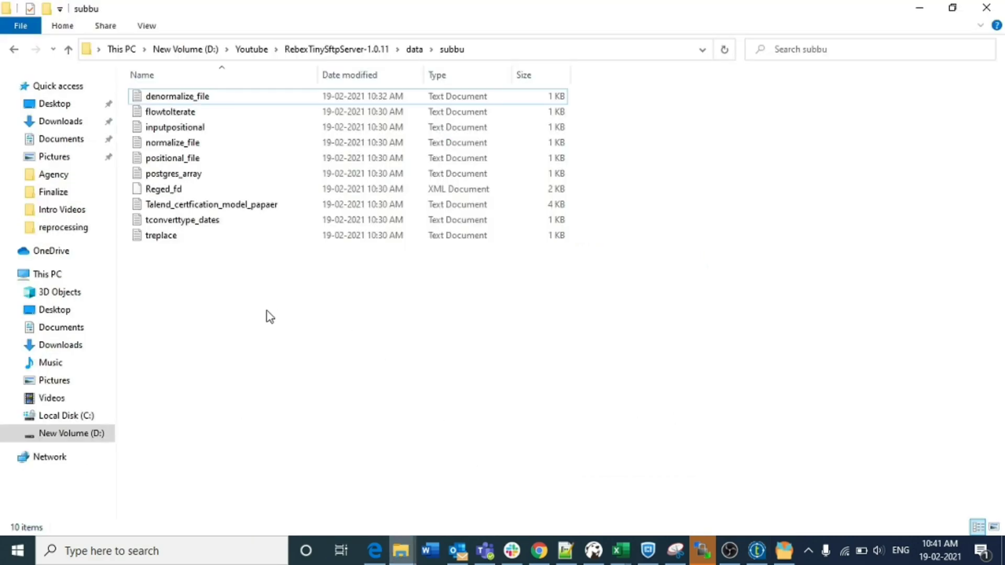
{"action": "left_click", "coordinate": [724, 52]}
{"action": "key", "text": "BackSpace"}
{"action": "left_click", "coordinate": [723, 52]}
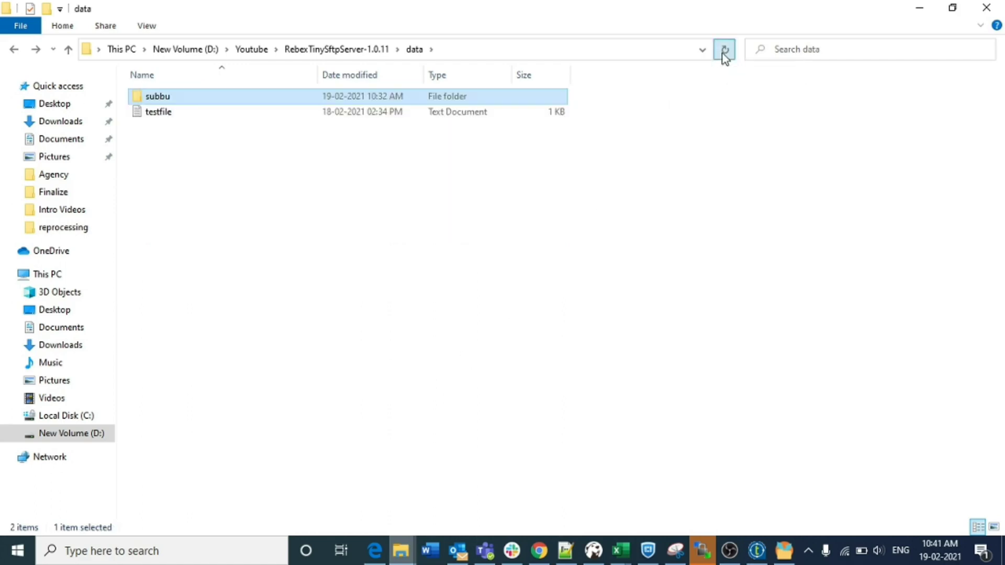
{"action": "double_click", "coordinate": [485, 98]}
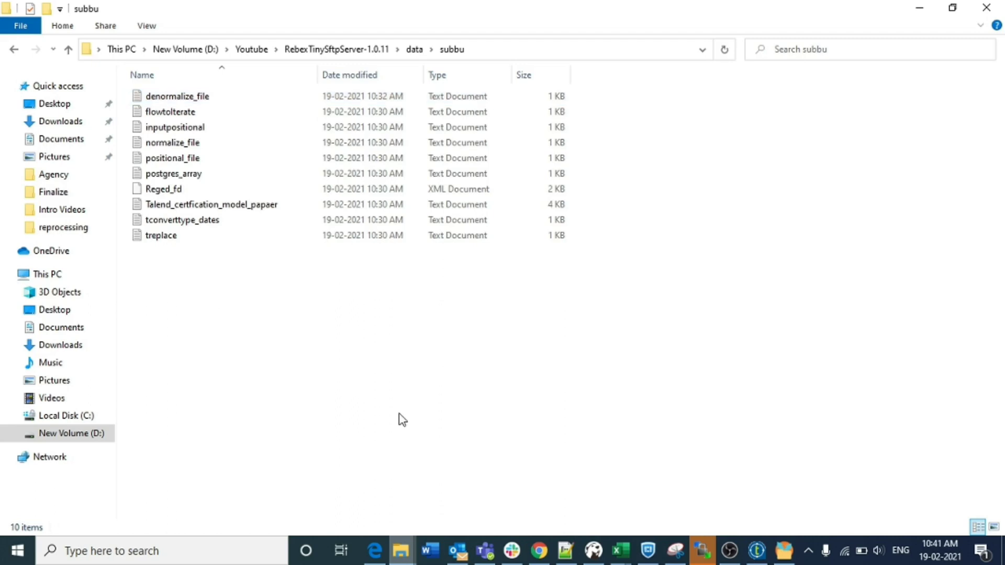
{"action": "key", "text": "BackSpace"}
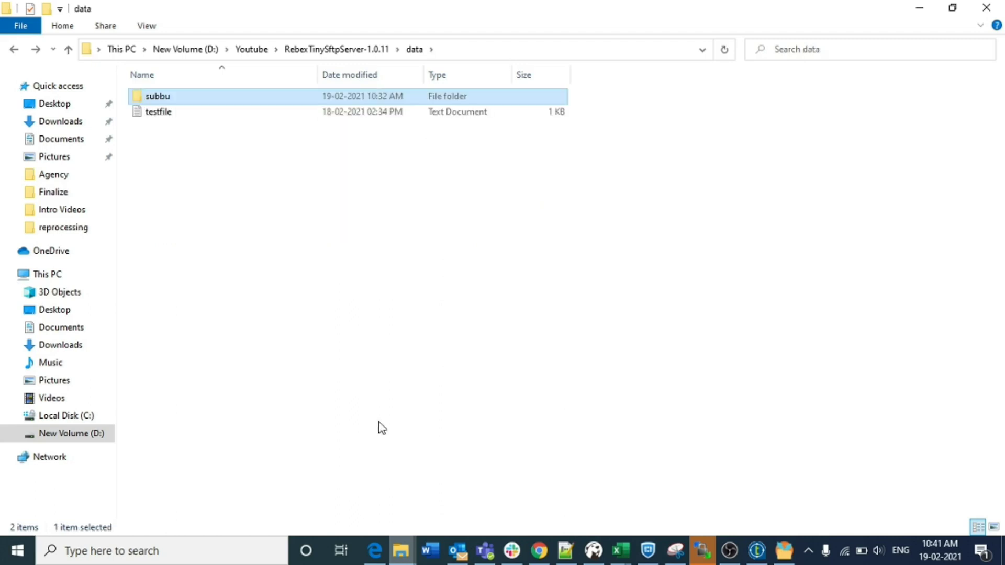
Open the "fromremote" folder in "talend videos" on drive D, refresh it to check the downloaded files, and return to Talend
{"action": "left_click", "coordinate": [79, 434]}
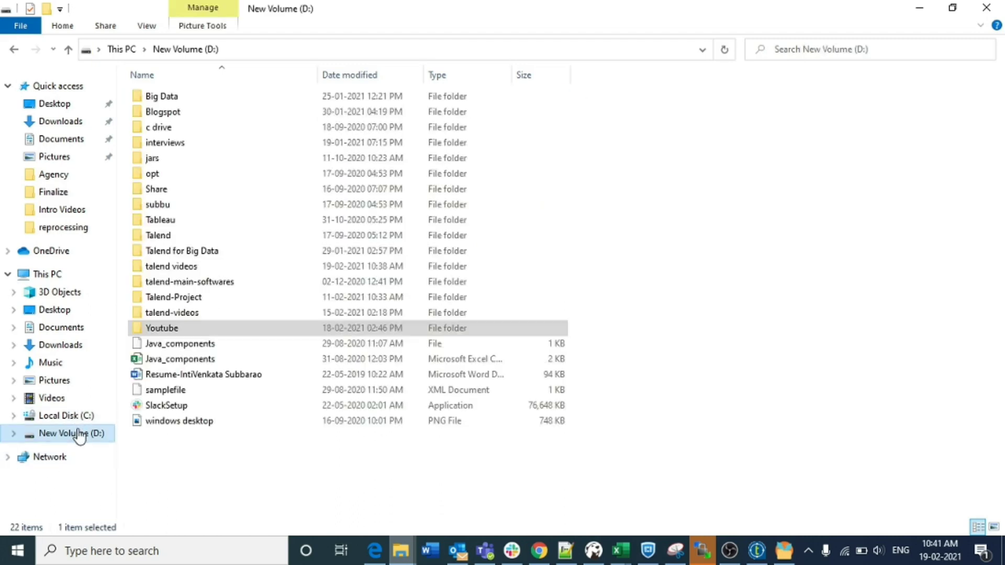
{"action": "double_click", "coordinate": [176, 267]}
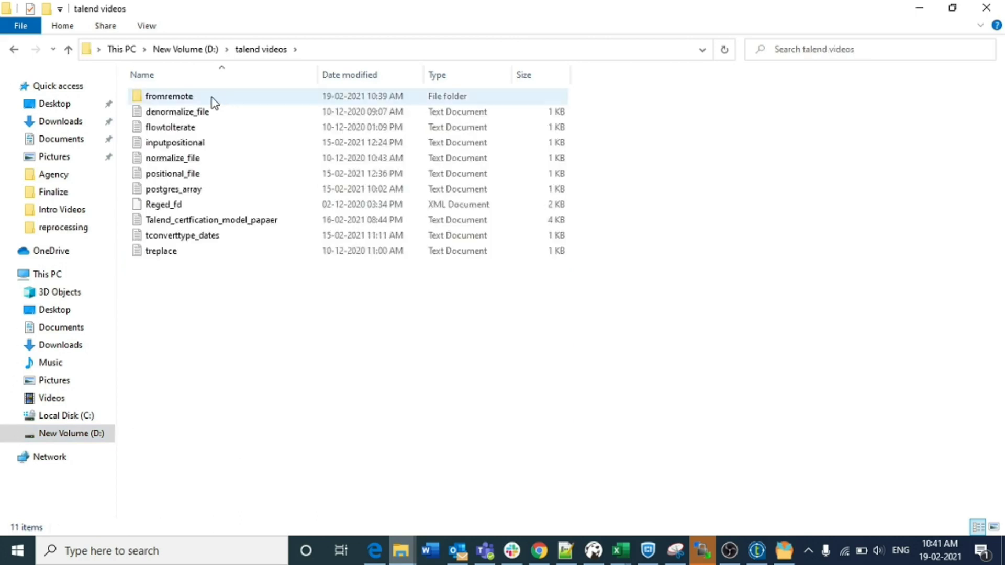
{"action": "left_click", "coordinate": [212, 99]}
{"action": "double_click", "coordinate": [214, 99]}
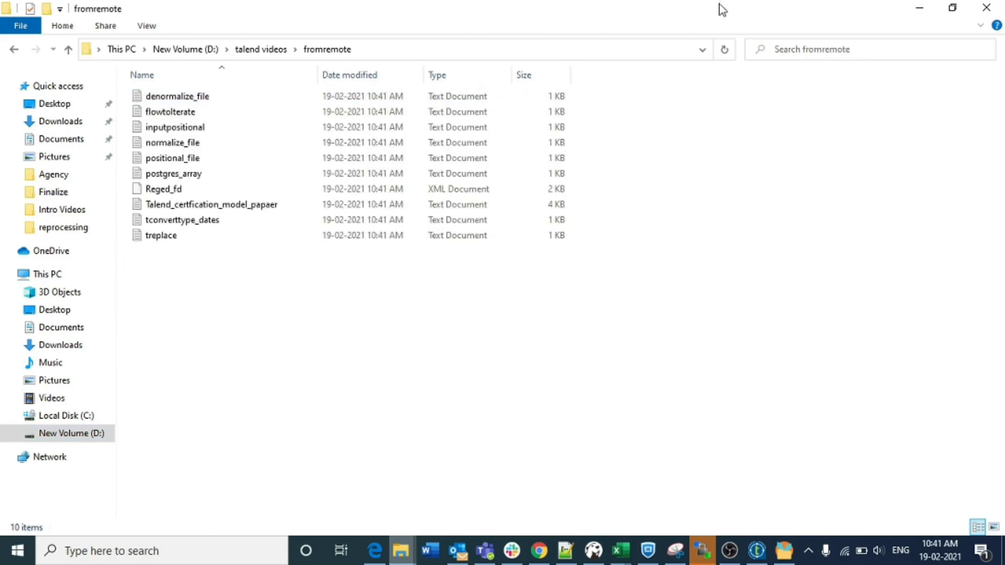
{"action": "left_click", "coordinate": [723, 50]}
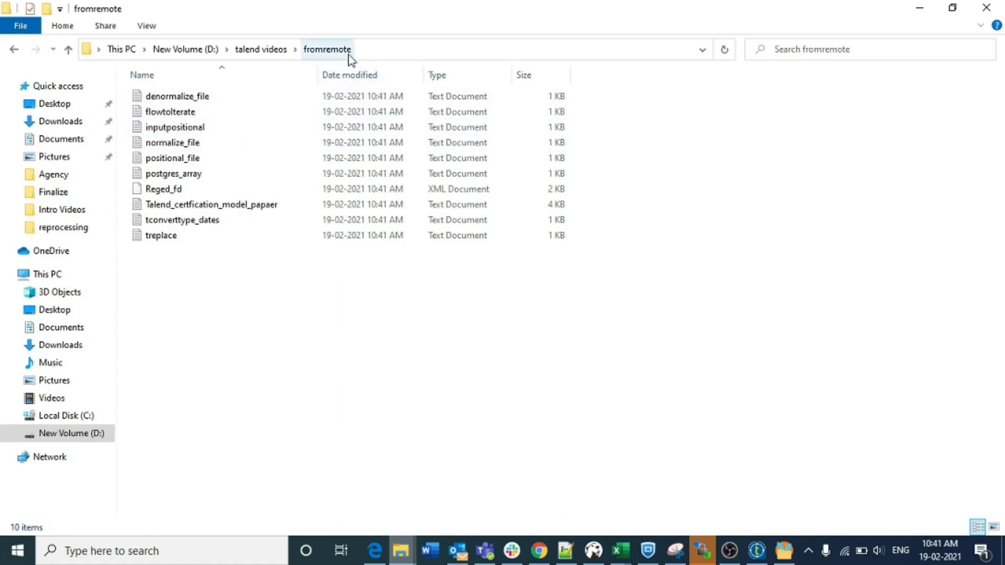
{"action": "left_click", "coordinate": [757, 551]}
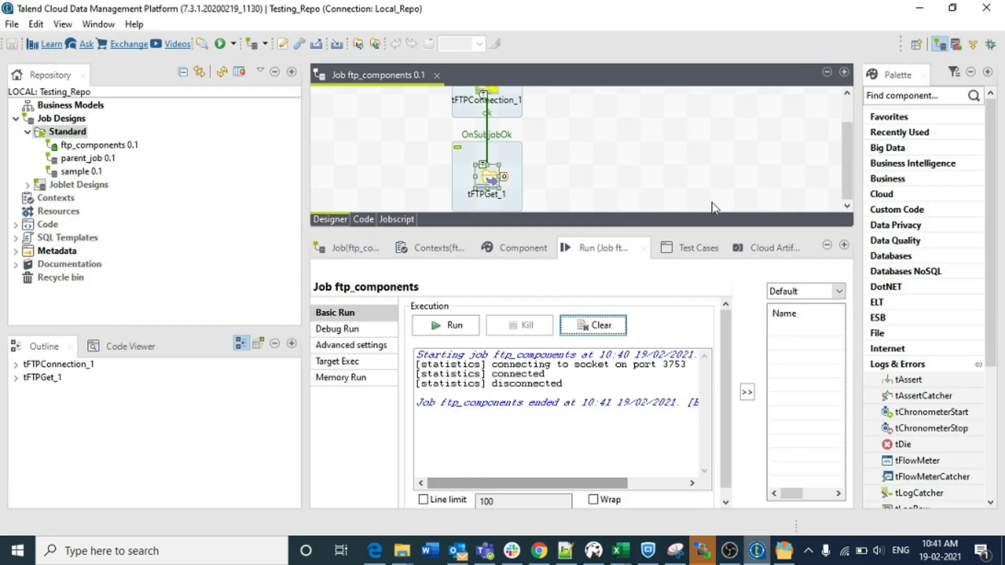